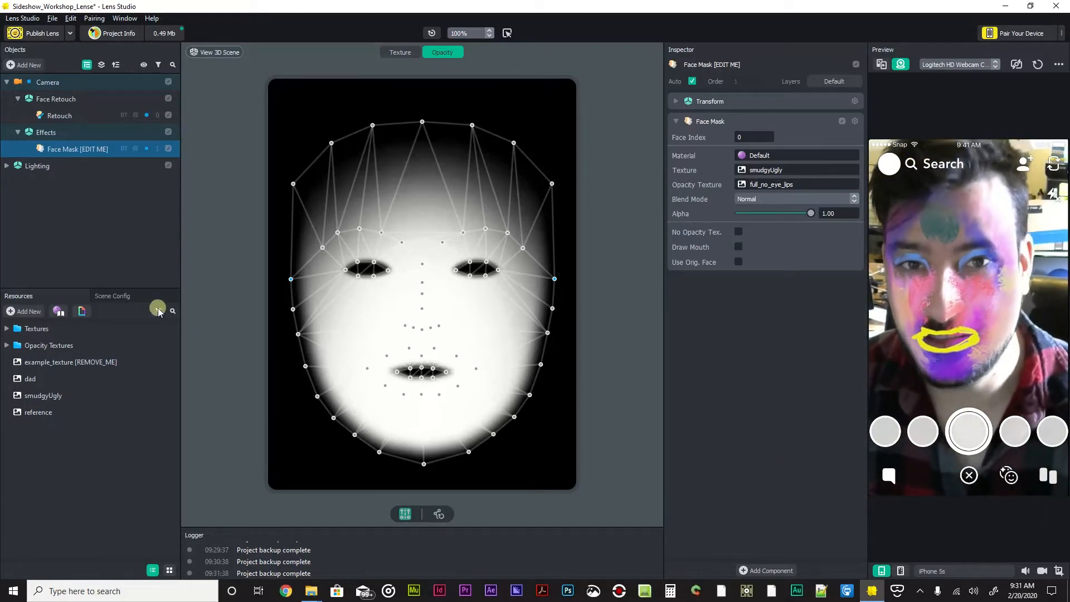
# Step: Inspect the reference, dad and smudgyUgly textures and show the face mask's texture in place of its opacity map
pyautogui.click(36, 413)
pyautogui.click(32, 379)
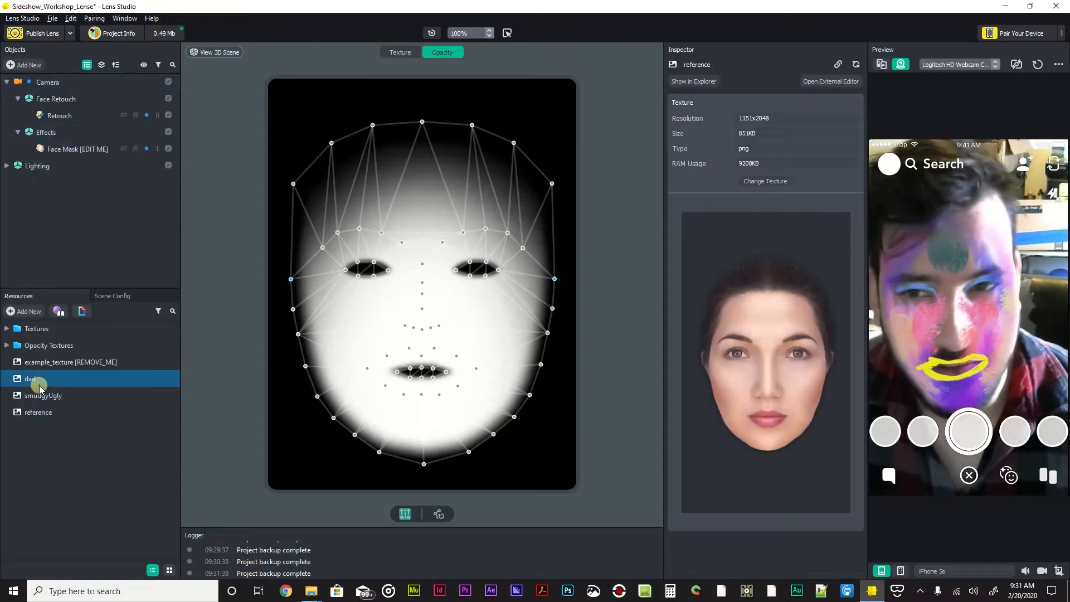
pyautogui.click(39, 395)
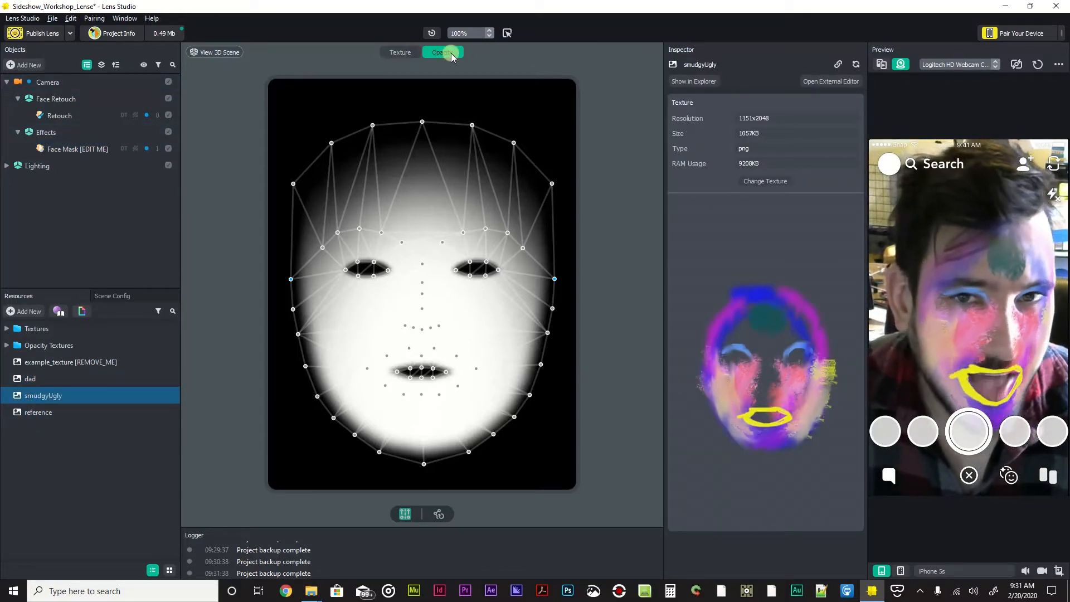
pyautogui.click(400, 53)
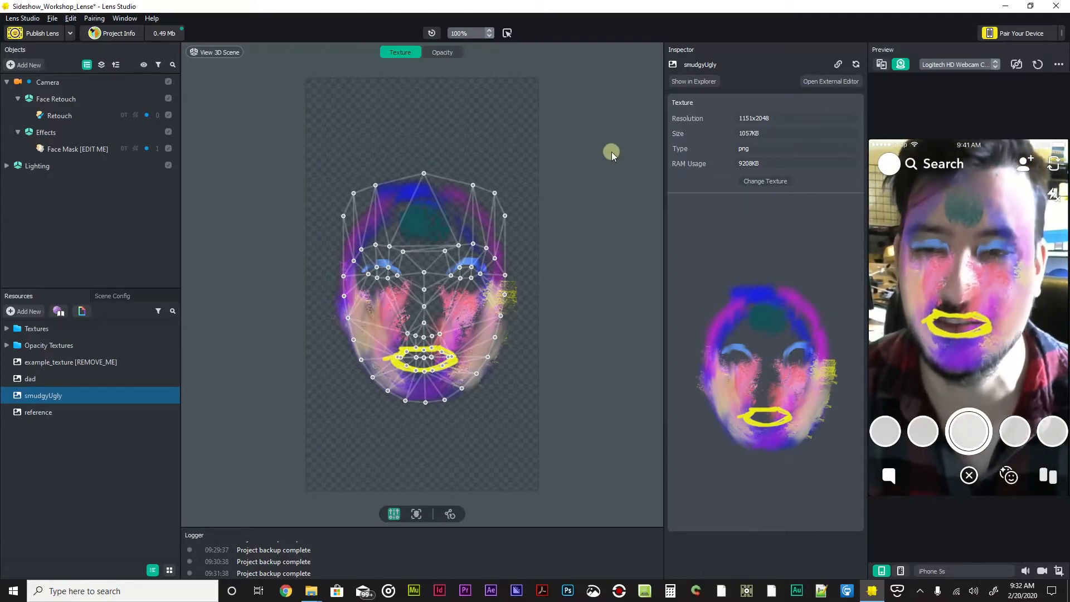
# Step: Try adjusting the alpha of Face Mask [EDIT ME] and change its blend mode to Darken
pyautogui.click(52, 151)
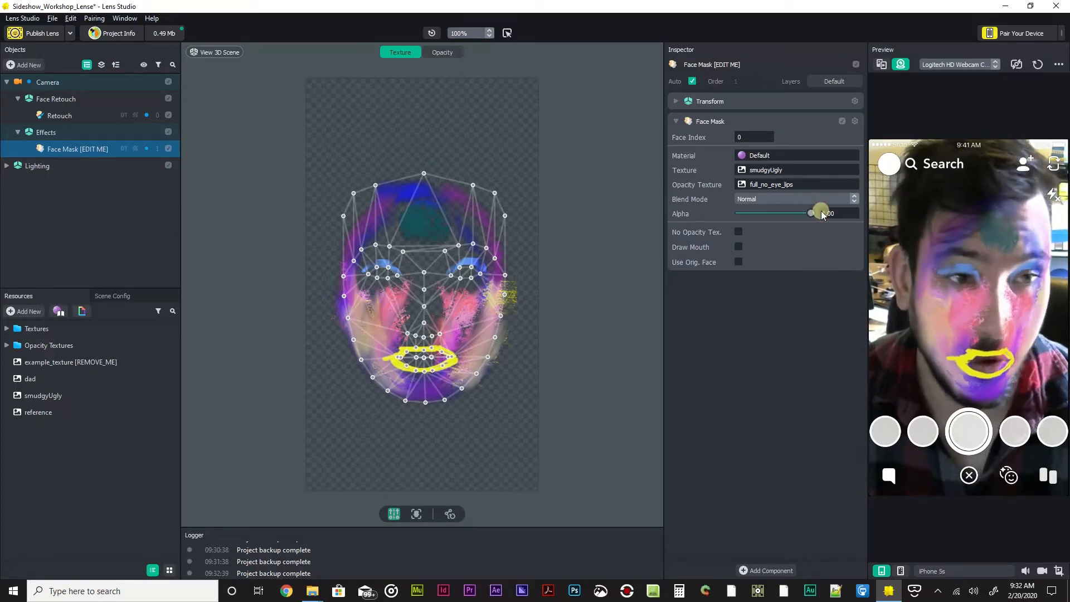
pyautogui.moveTo(822, 212)
pyautogui.mouseDown()
pyautogui.moveTo(735, 215)
pyautogui.moveTo(778, 216)
pyautogui.mouseUp()
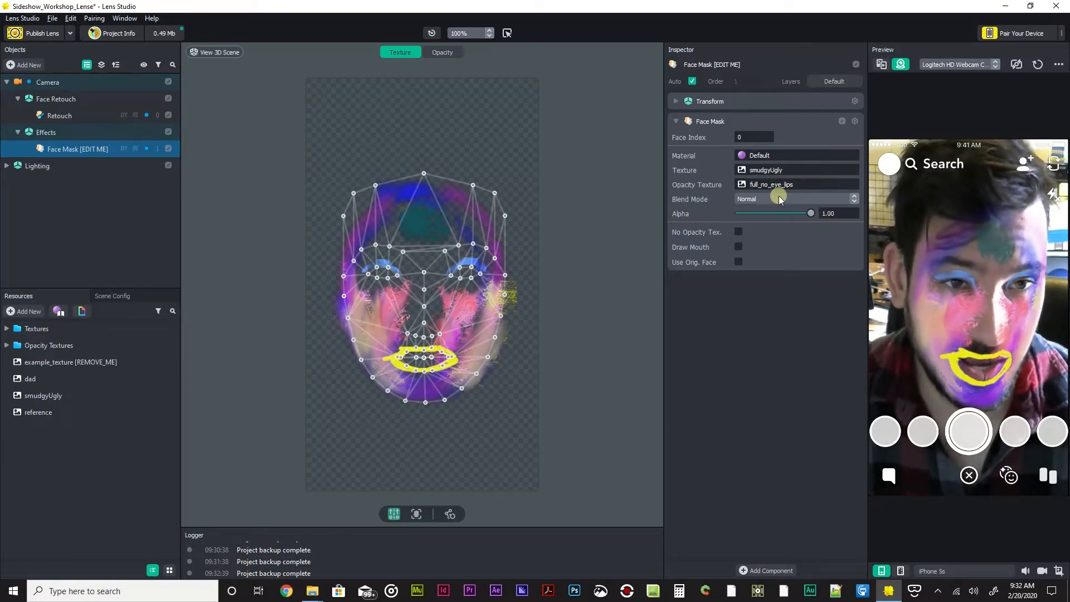
pyautogui.click(841, 198)
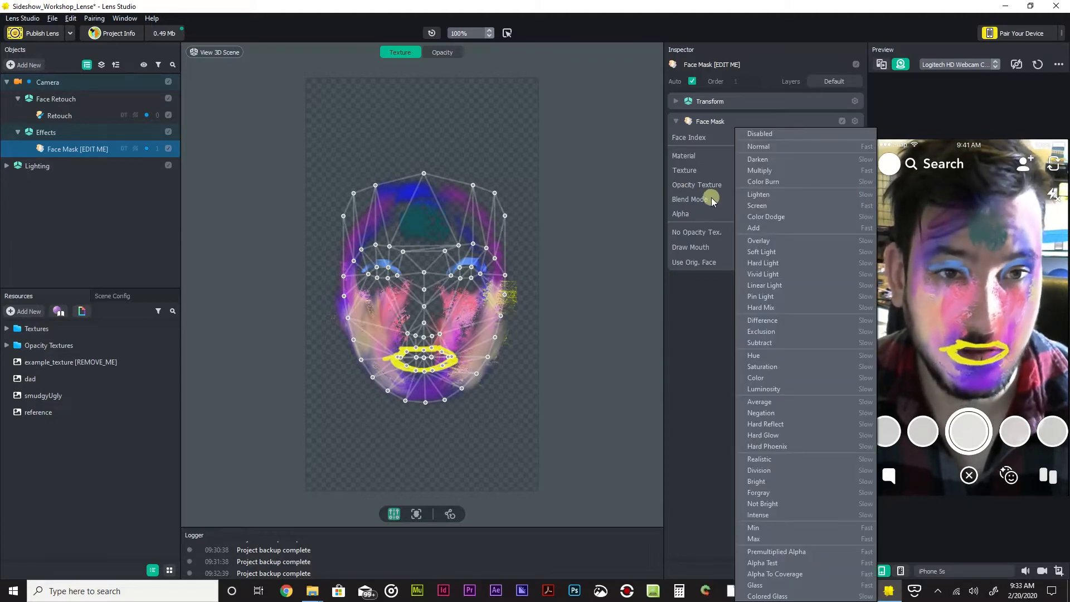
pyautogui.click(797, 160)
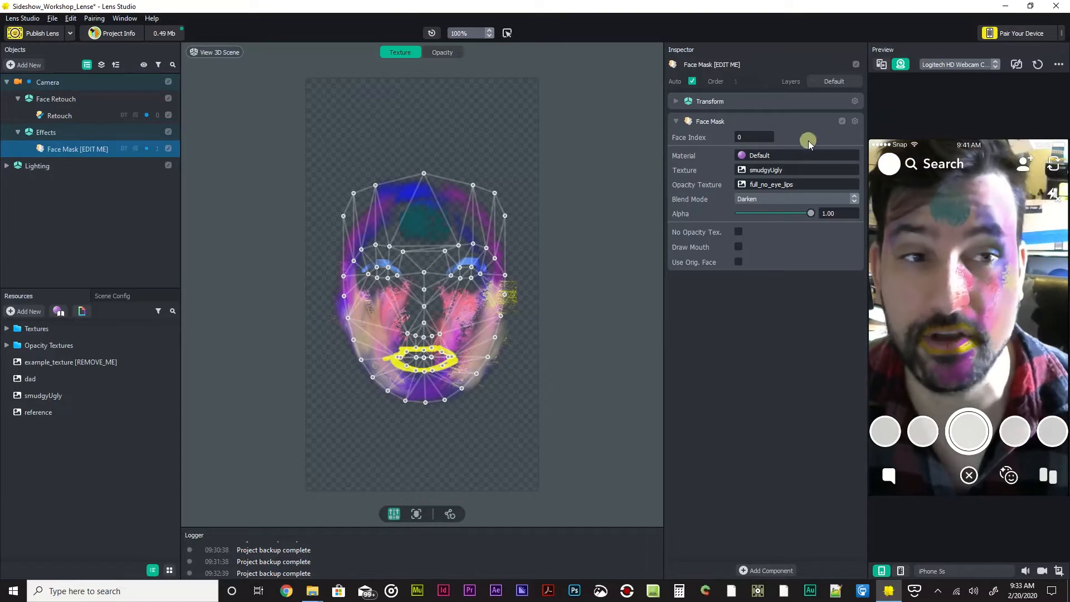
# Step: Try the Multiply and Color Burn blend modes on the face mask
pyautogui.click(782, 196)
pyautogui.click(790, 172)
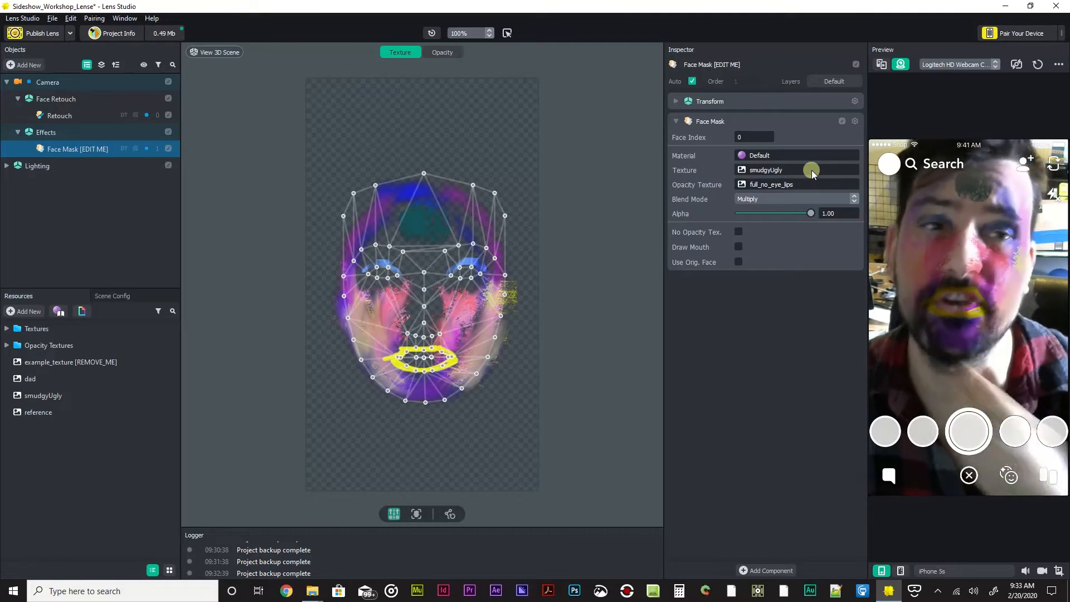
pyautogui.click(796, 199)
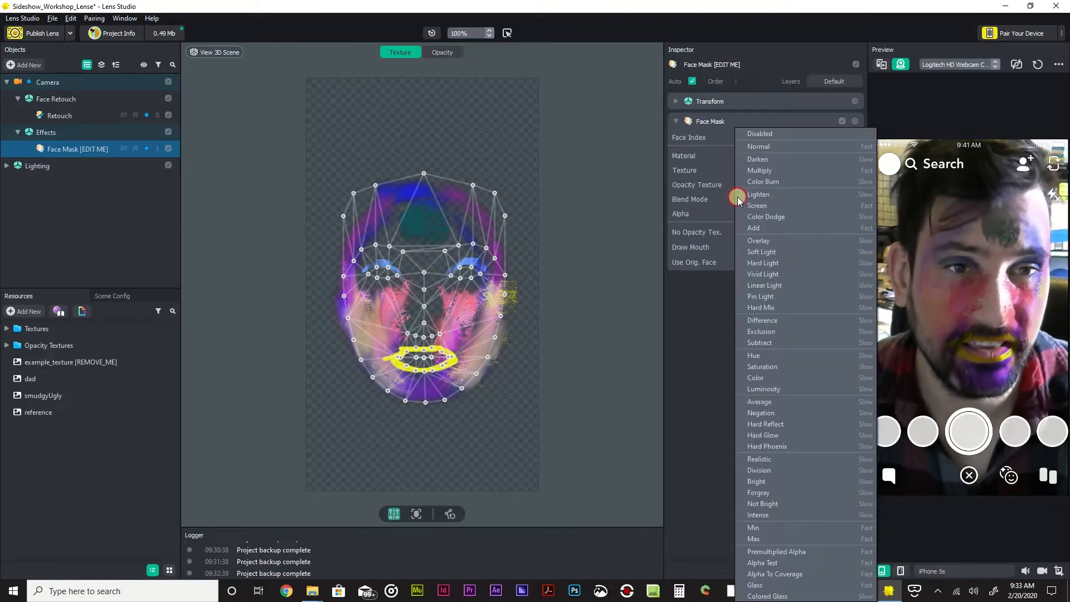
pyautogui.click(776, 181)
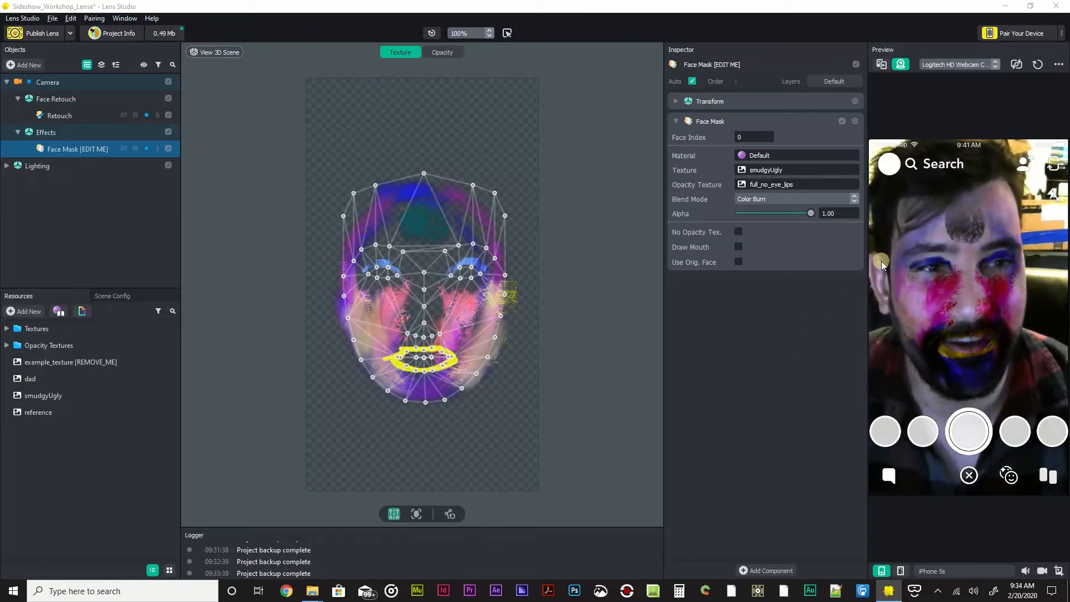
# Step: Try the Lighten and Screen blend modes on the face mask
pyautogui.click(761, 199)
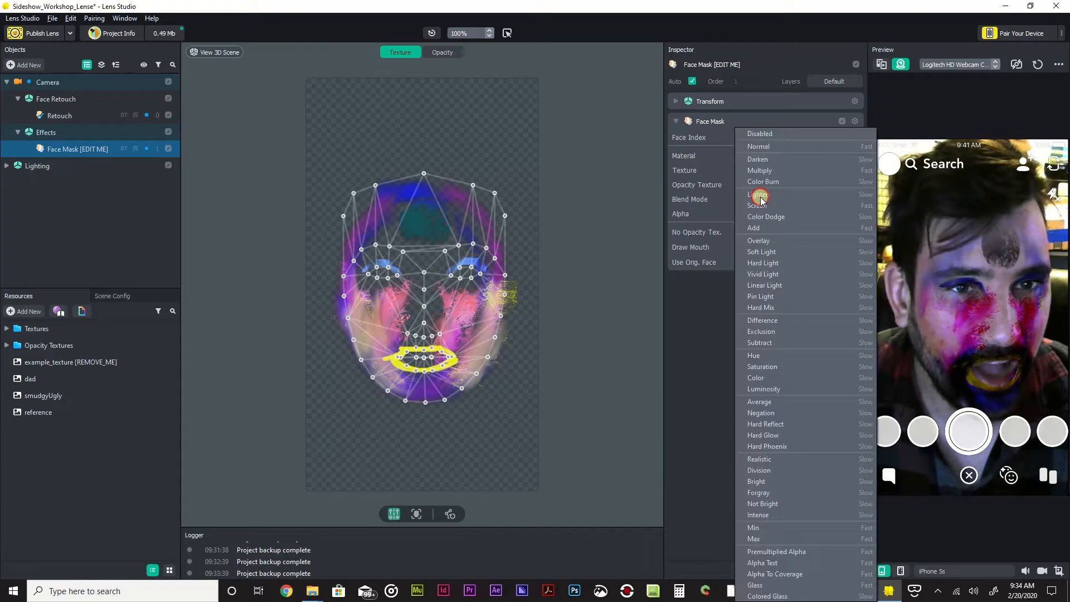
pyautogui.click(802, 196)
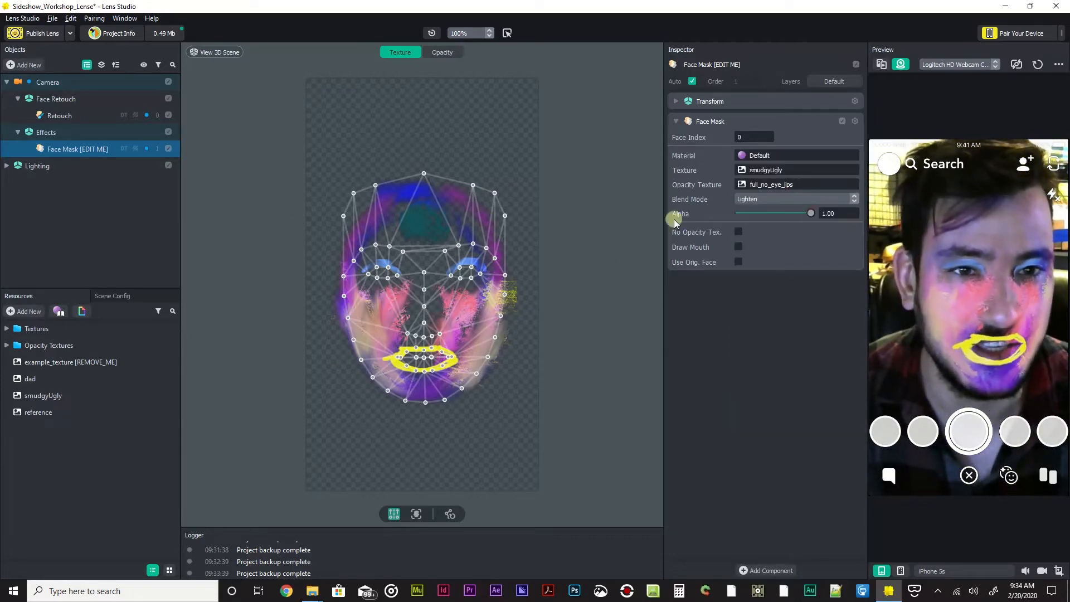
pyautogui.click(779, 200)
pyautogui.click(779, 200)
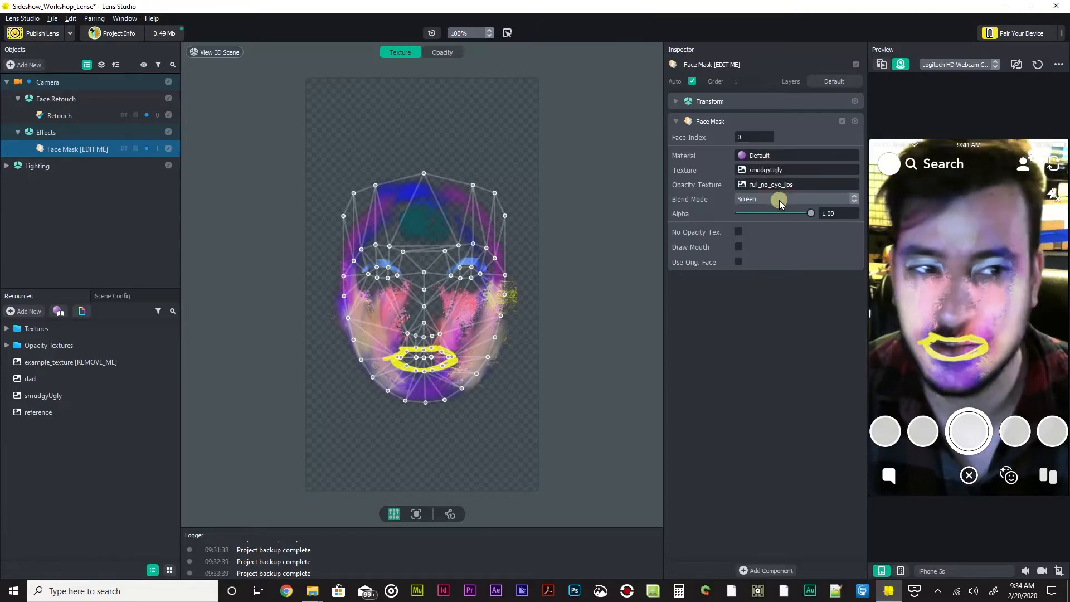
# Step: Try the Color Dodge and Add blend modes on the face mask
pyautogui.click(781, 202)
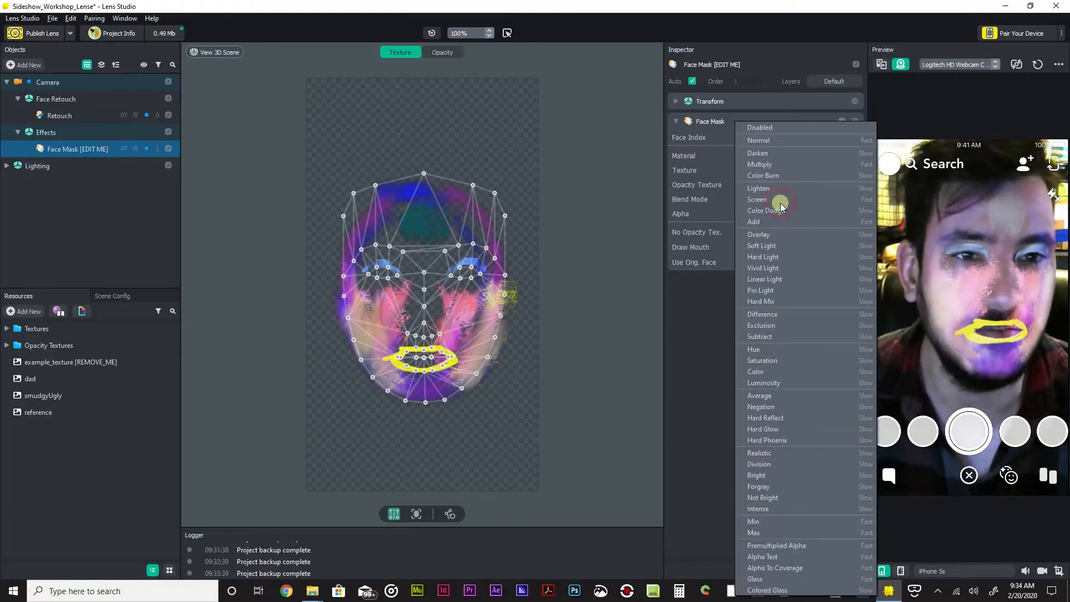
pyautogui.click(784, 210)
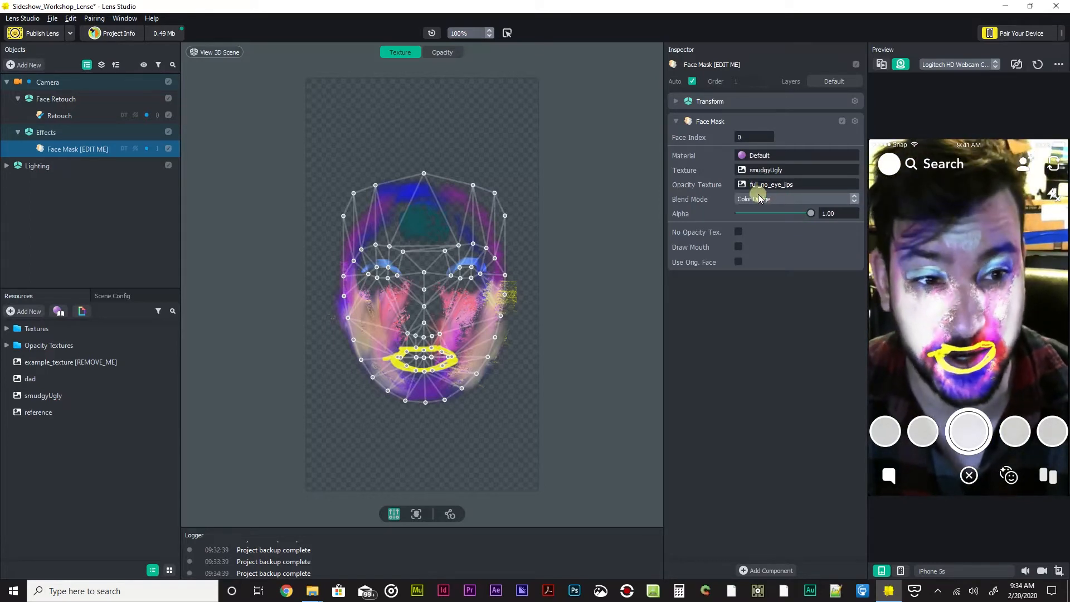
pyautogui.click(773, 199)
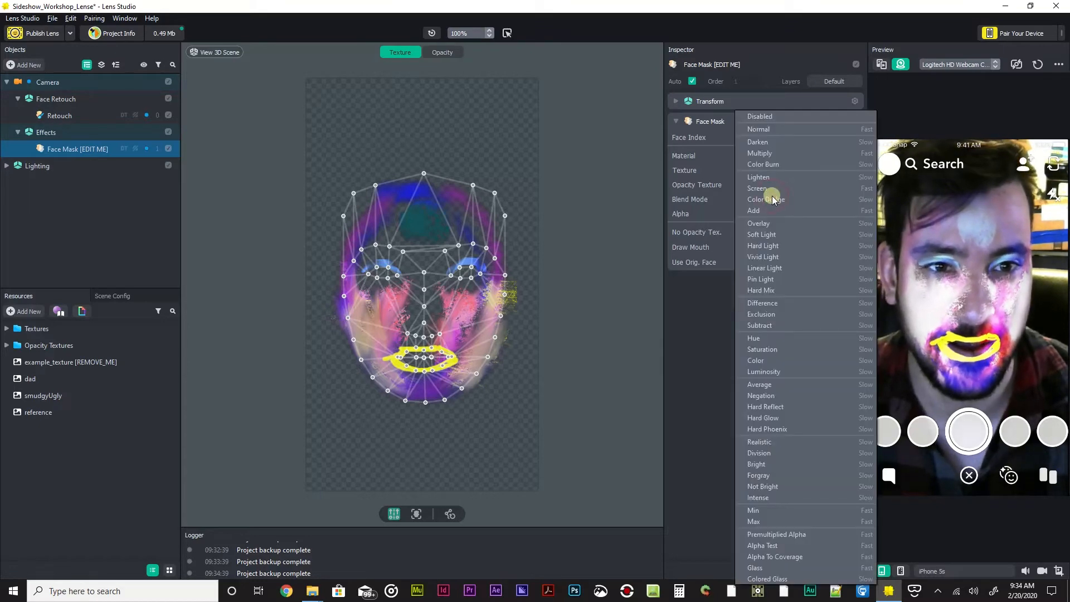
pyautogui.click(775, 210)
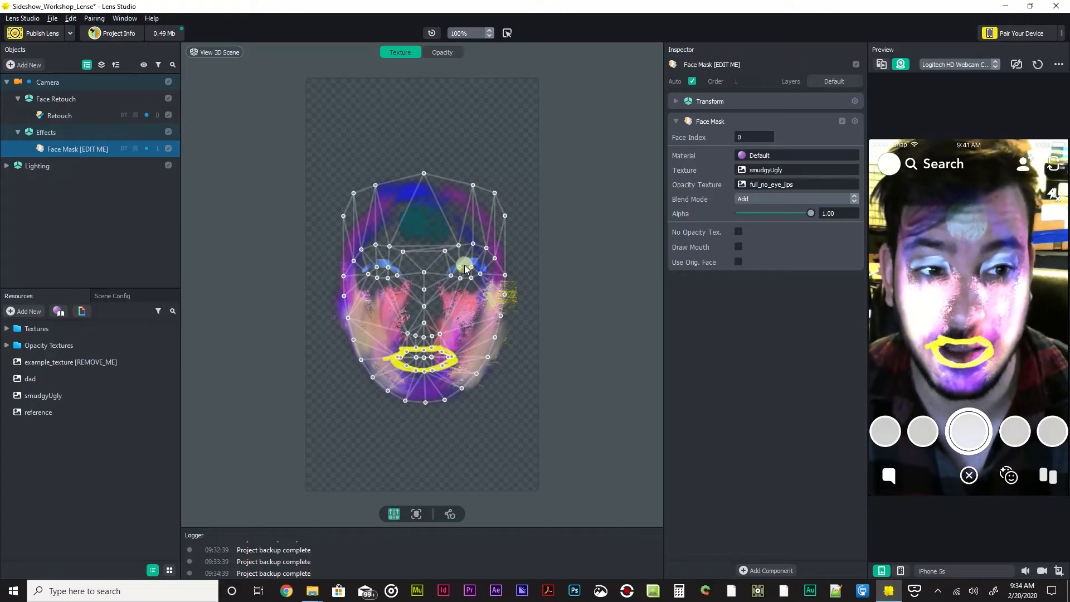
# Step: Try the Overlay and Soft Light blend modes on the face mask
pyautogui.click(790, 200)
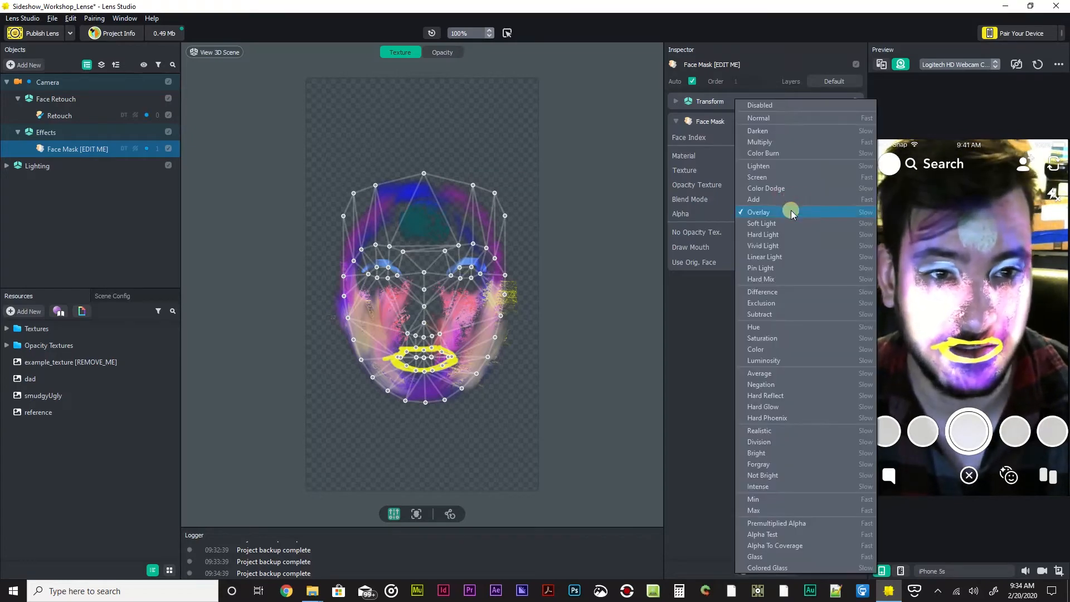
pyautogui.click(791, 211)
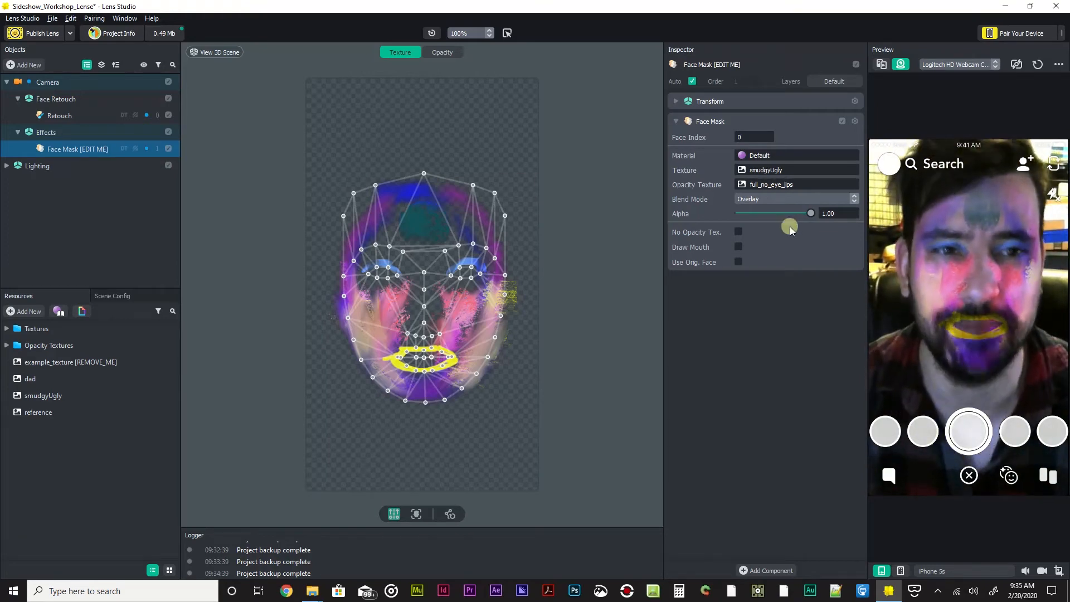
pyautogui.click(792, 200)
pyautogui.click(794, 206)
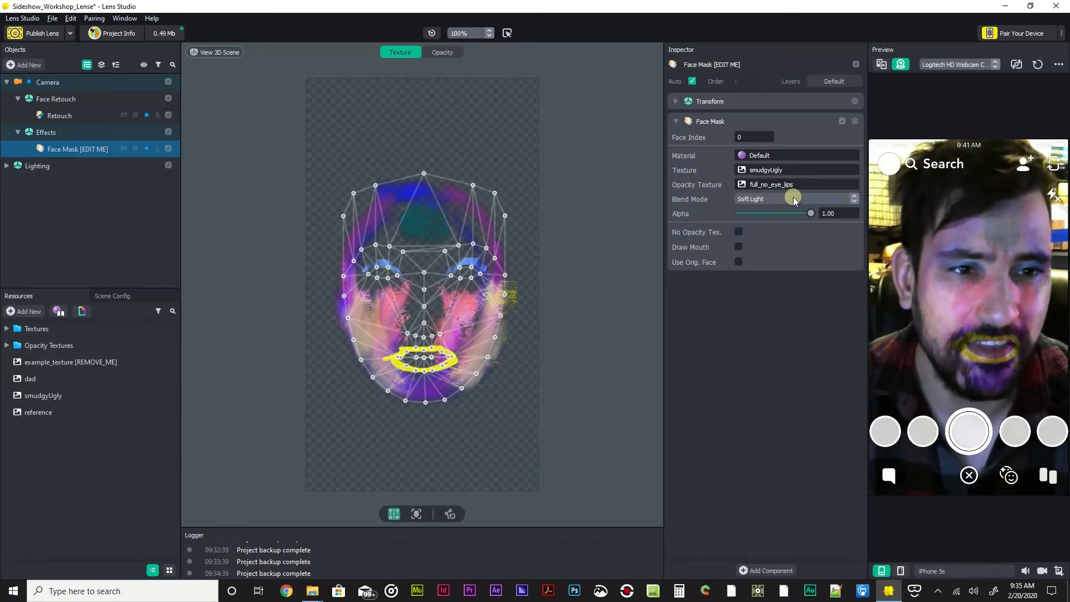
# Step: Try the Hard Light and Vivid Light blend modes on the face mask
pyautogui.click(794, 196)
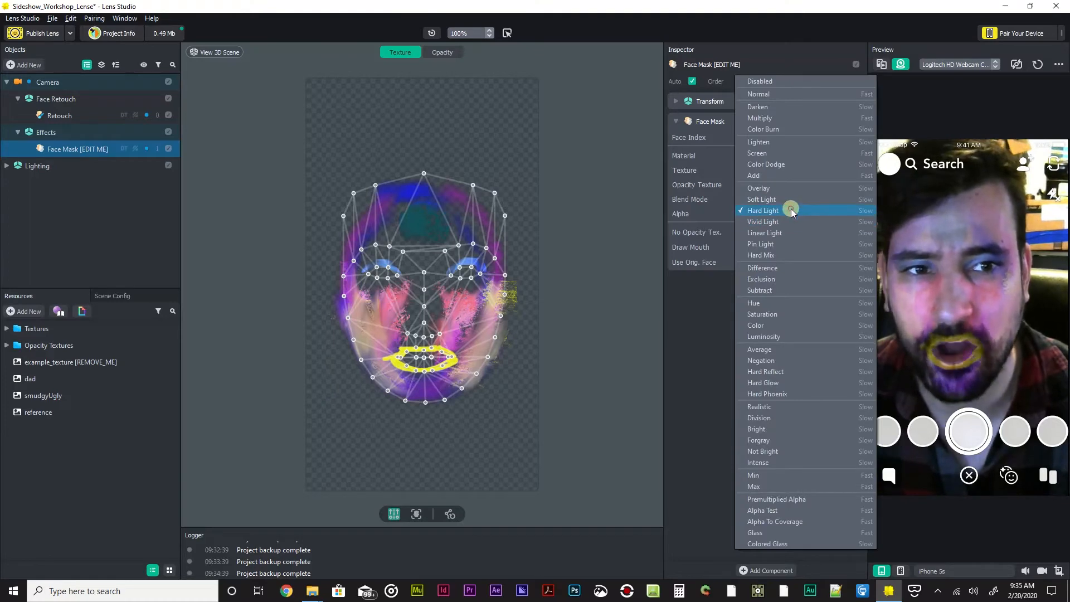
pyautogui.click(791, 210)
pyautogui.click(793, 201)
pyautogui.click(797, 206)
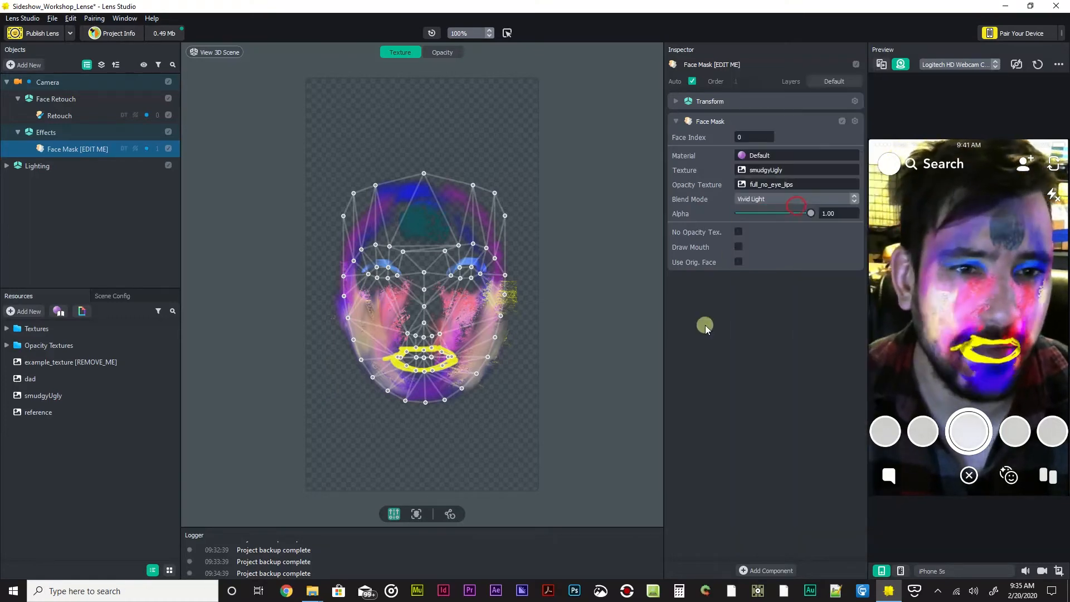
# Step: Compare the Multiply blend mode once more and set the face mask's blend mode to Color Burn
pyautogui.click(785, 201)
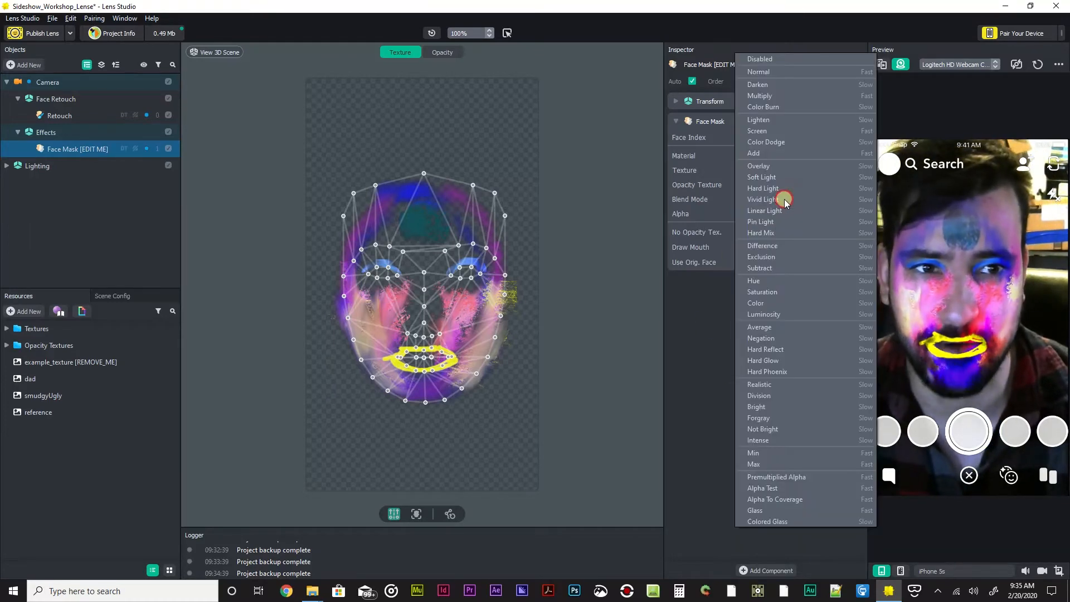
pyautogui.click(798, 97)
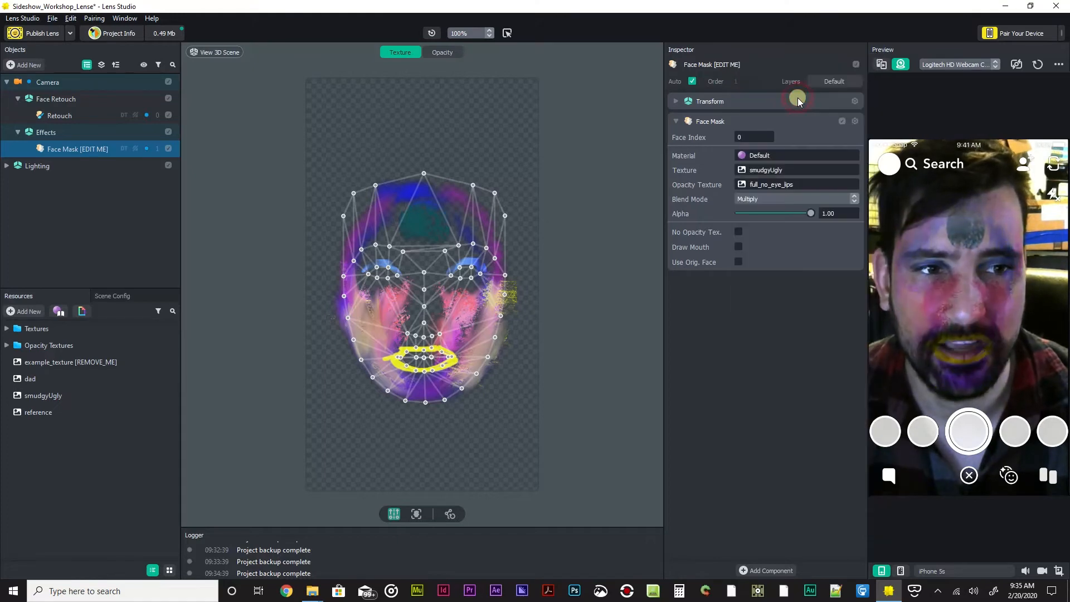
pyautogui.click(783, 182)
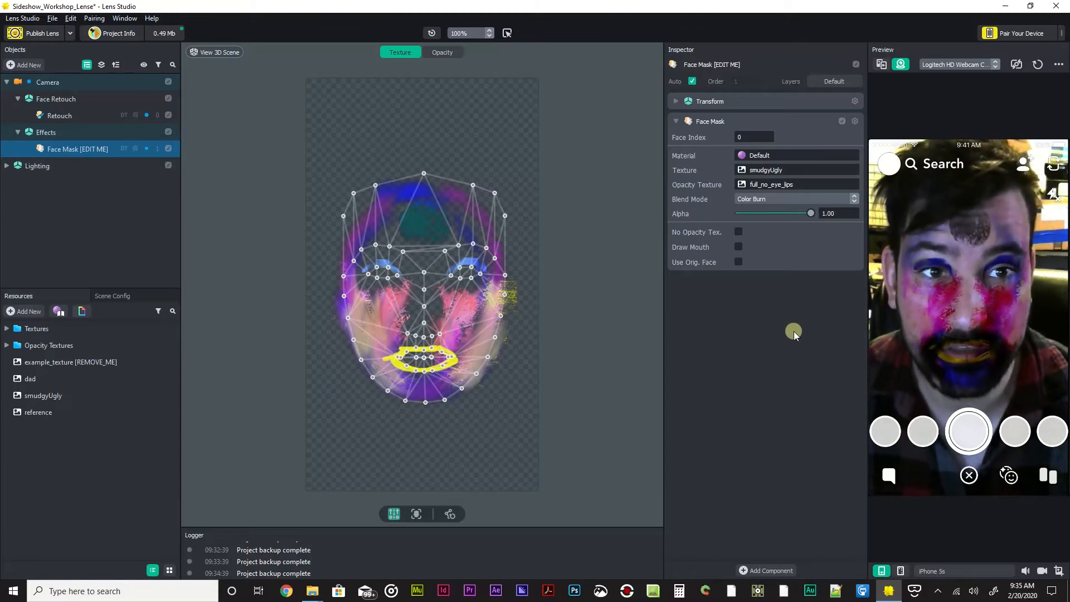
# Step: Add a Post Effect component to Face Mask [EDIT ME]
pyautogui.click(761, 572)
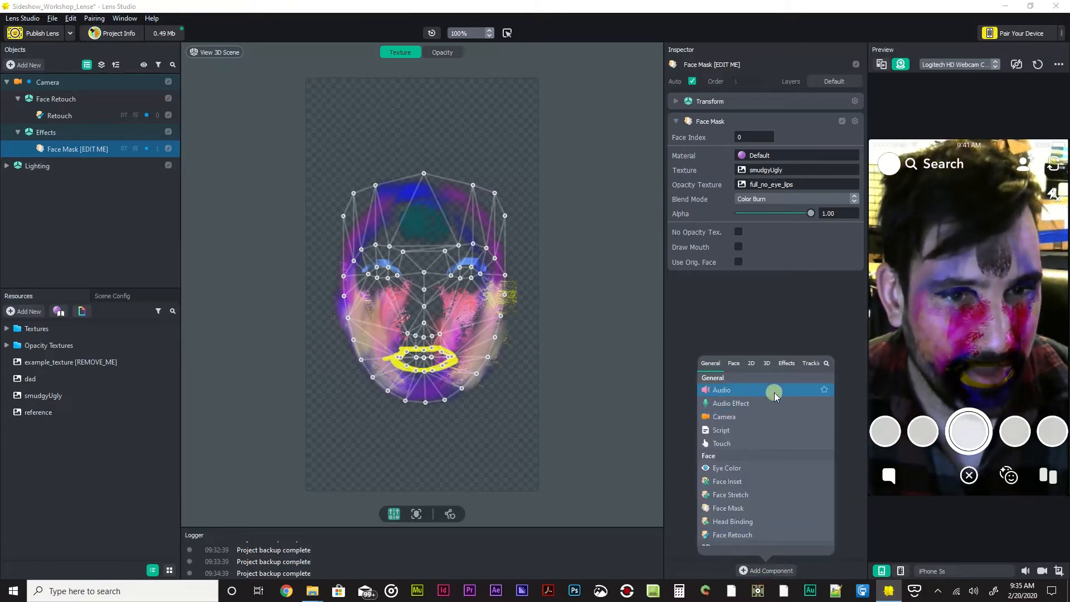
pyautogui.scroll(-1, 777, 390)
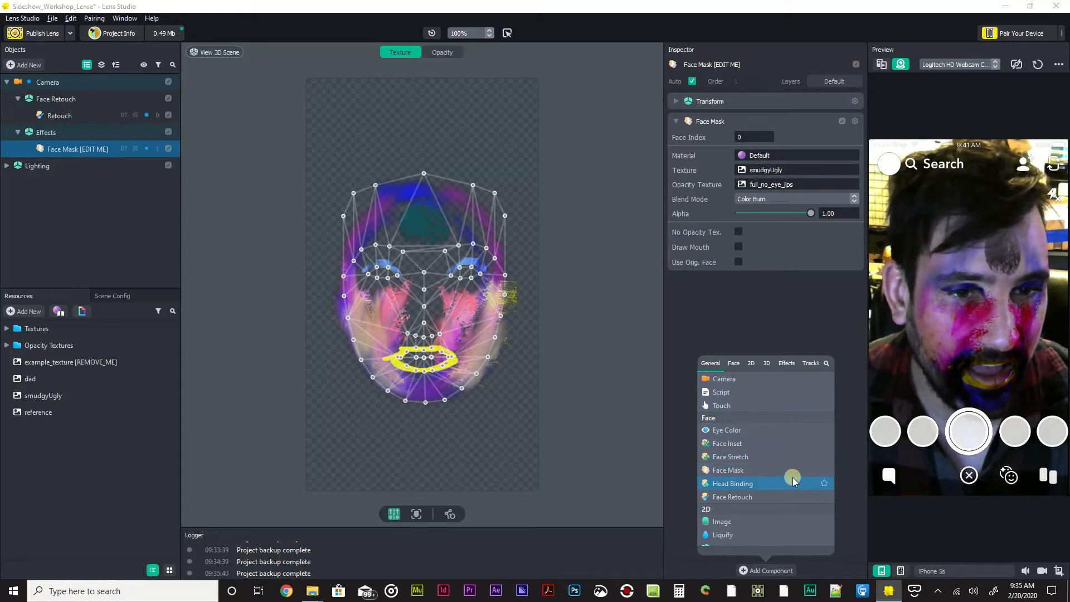
pyautogui.scroll(-1, 794, 474)
pyautogui.scroll(-1, 795, 474)
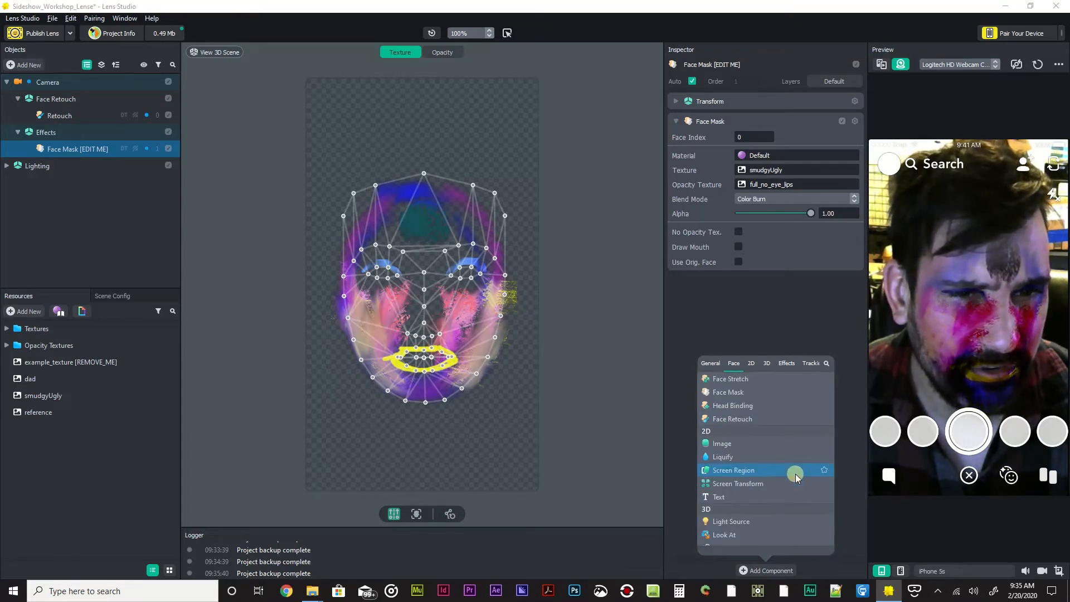
pyautogui.scroll(-1, 818, 491)
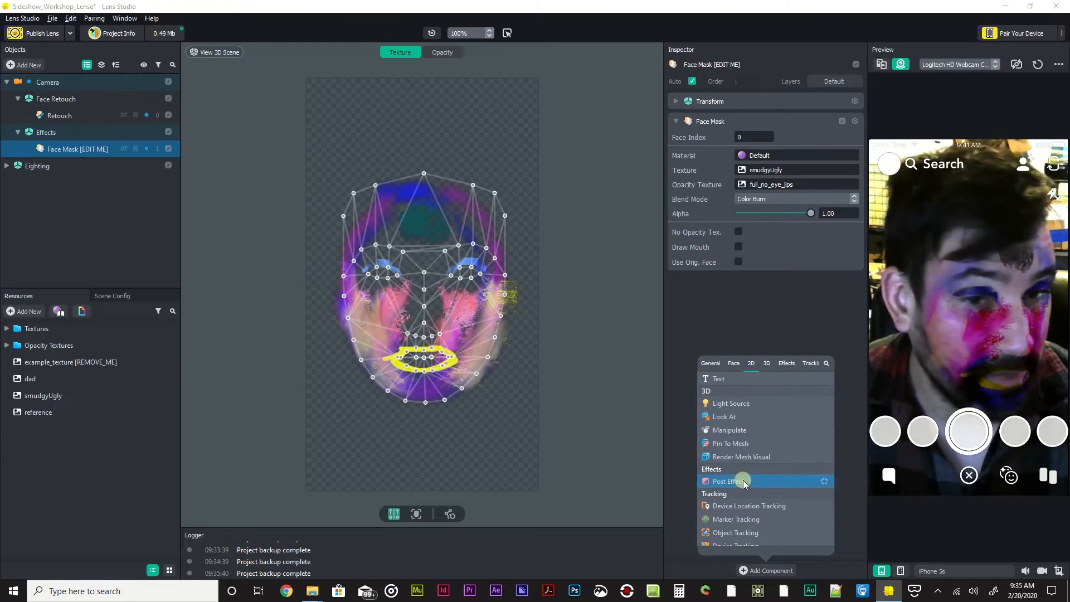
pyautogui.click(744, 482)
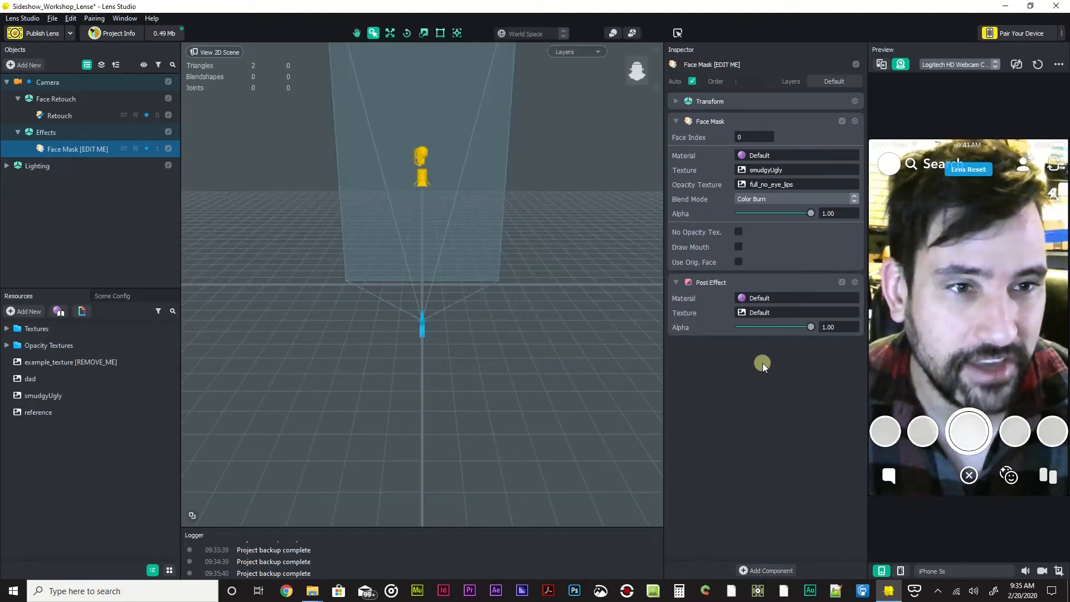
pyautogui.click(709, 282)
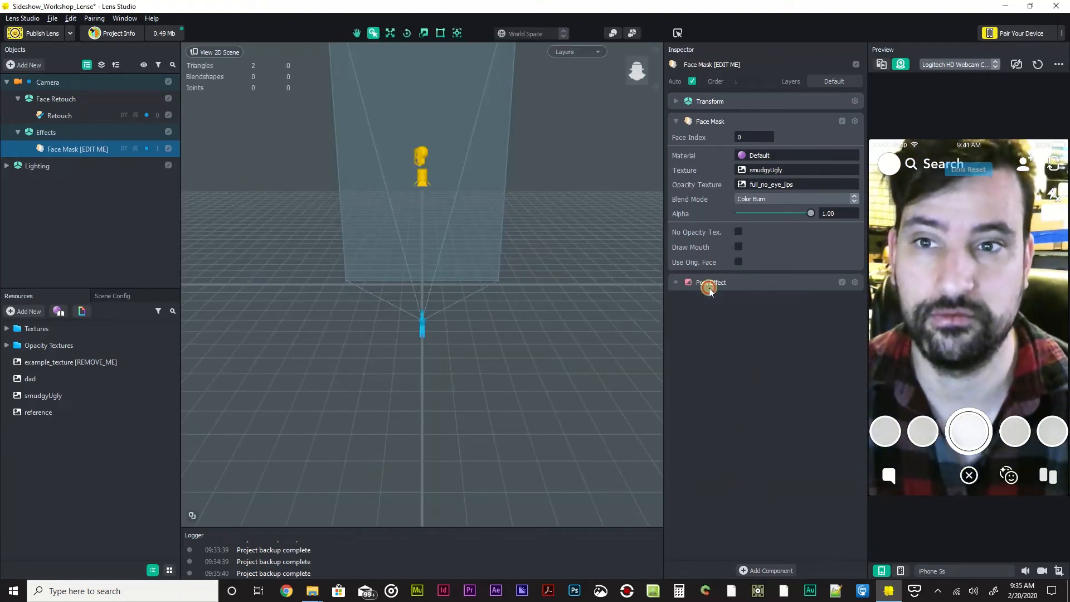
pyautogui.click(64, 189)
pyautogui.click(48, 147)
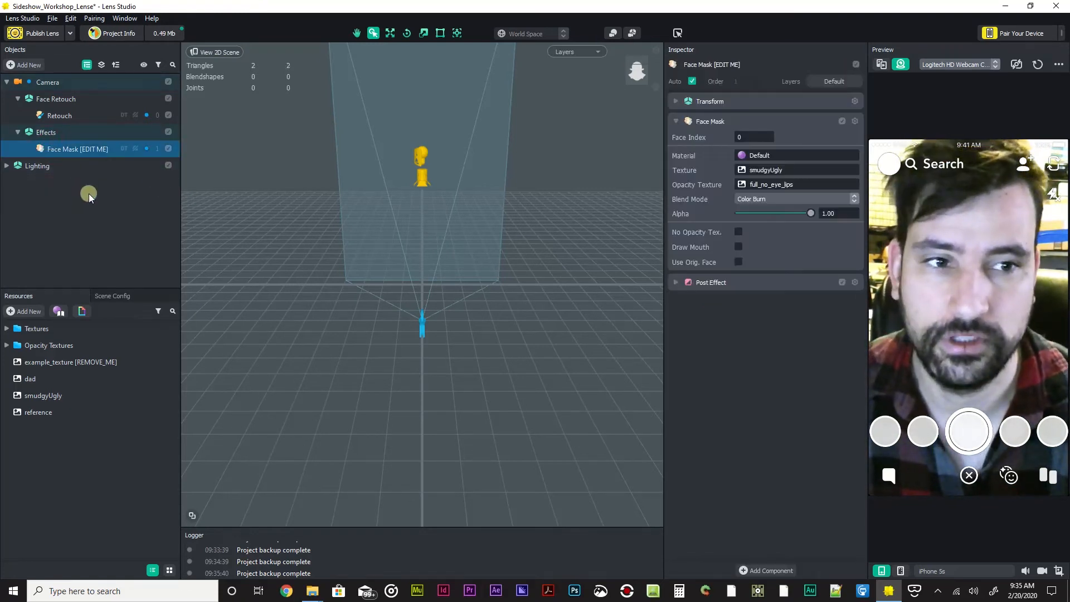
pyautogui.click(675, 283)
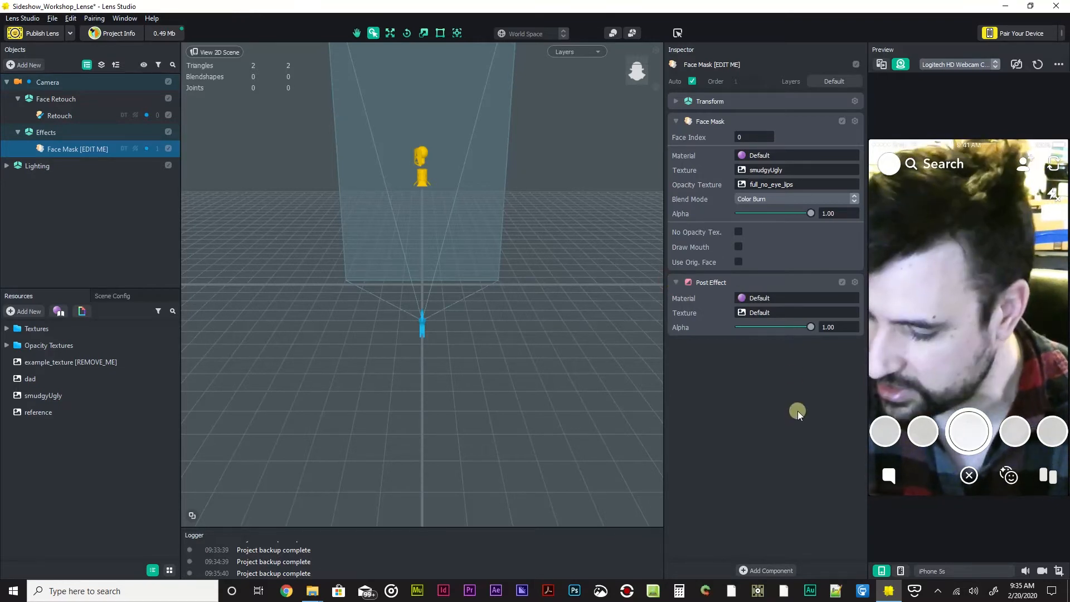
# Step: Delete the Post Effect component from Face Mask [EDIT ME]
pyautogui.hotkey('ctrl', 'z')
pyautogui.click(68, 149)
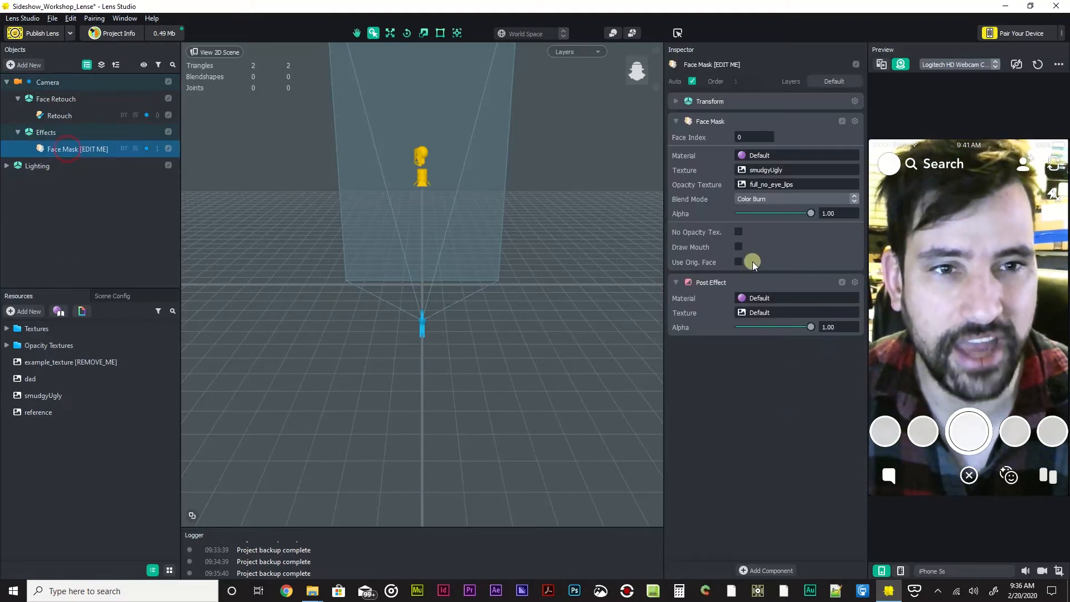
pyautogui.hotkey('ctrl', 'z')
pyautogui.click(60, 137)
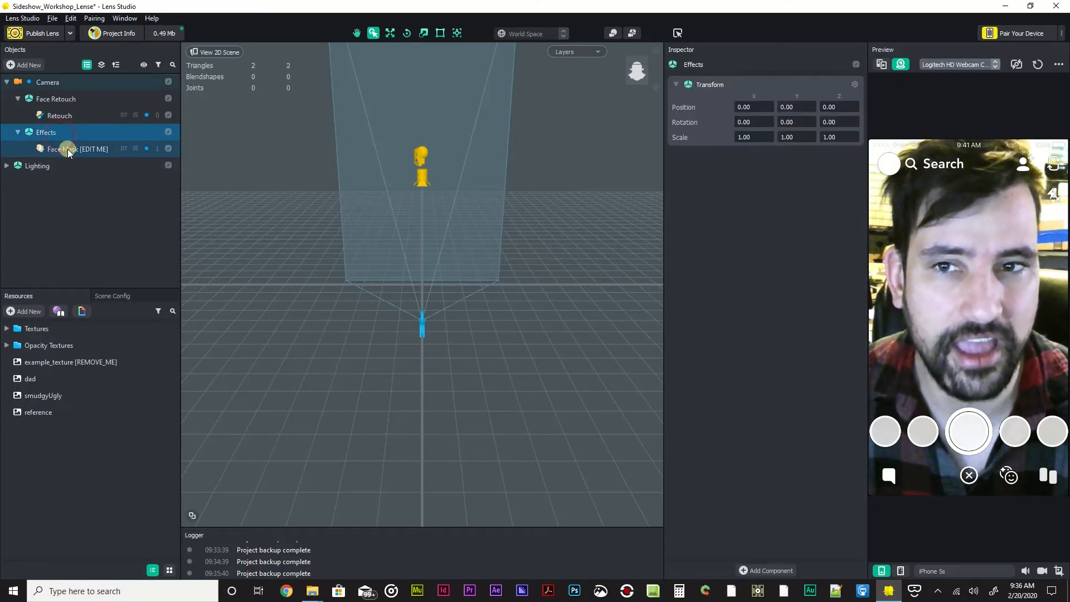
pyautogui.click(68, 150)
pyautogui.click(55, 132)
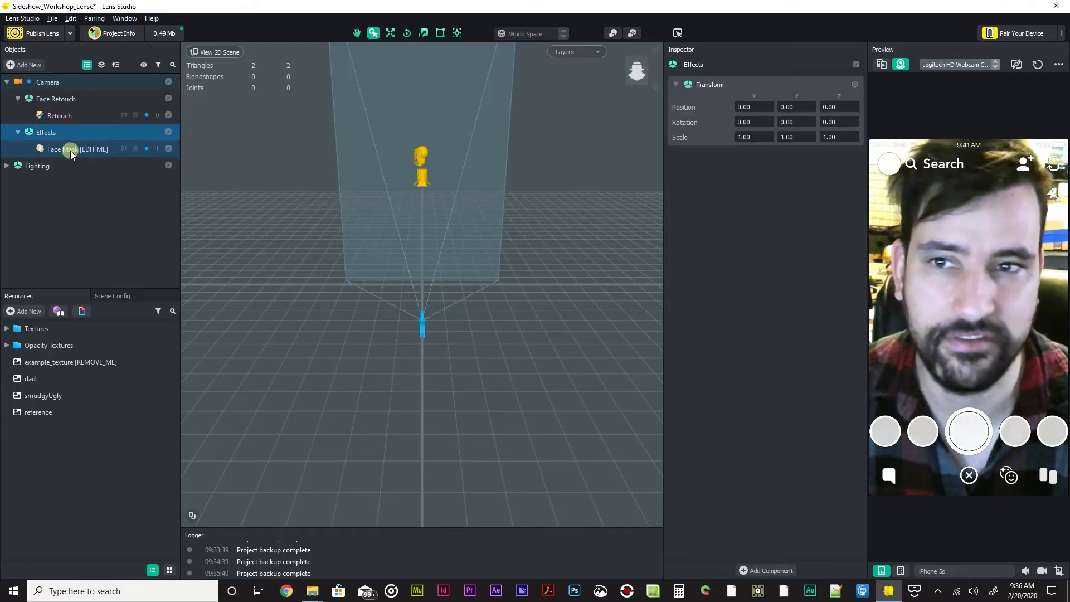
pyautogui.click(71, 151)
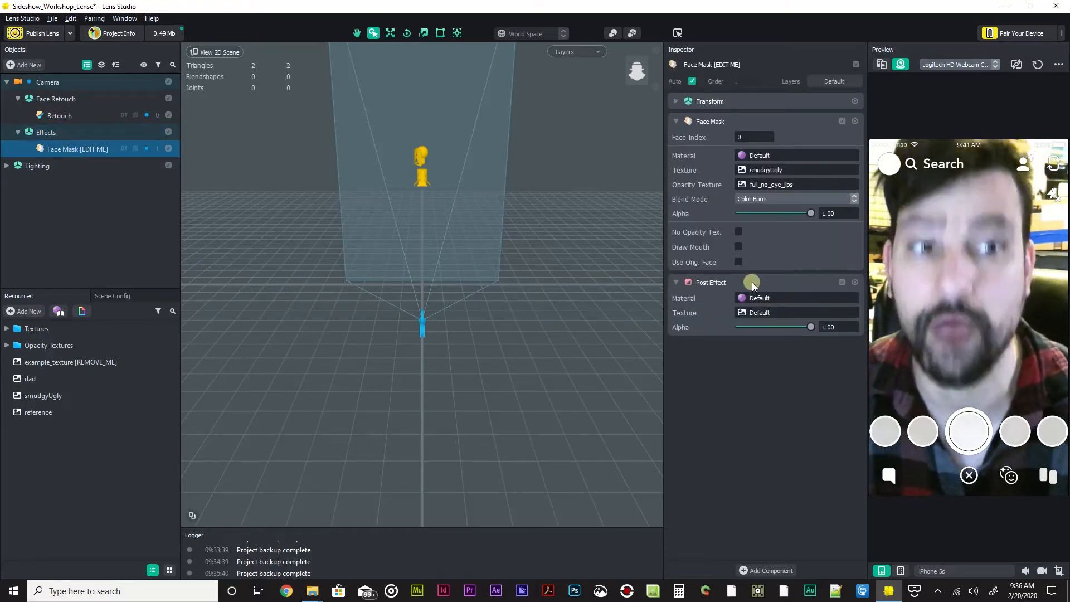
pyautogui.rightClick(752, 283)
pyautogui.click(709, 305)
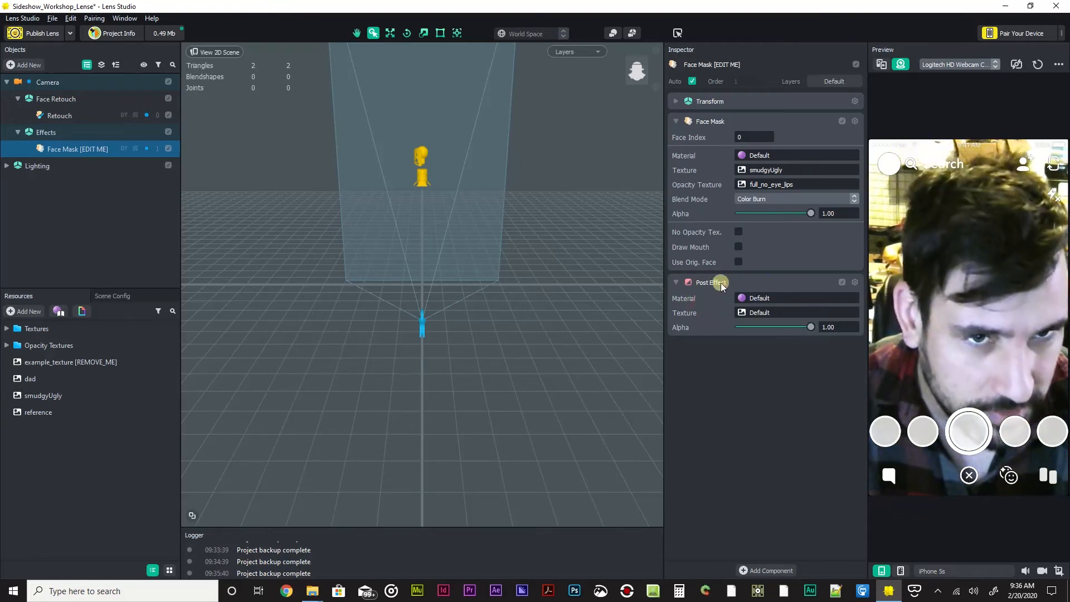
pyautogui.rightClick(753, 280)
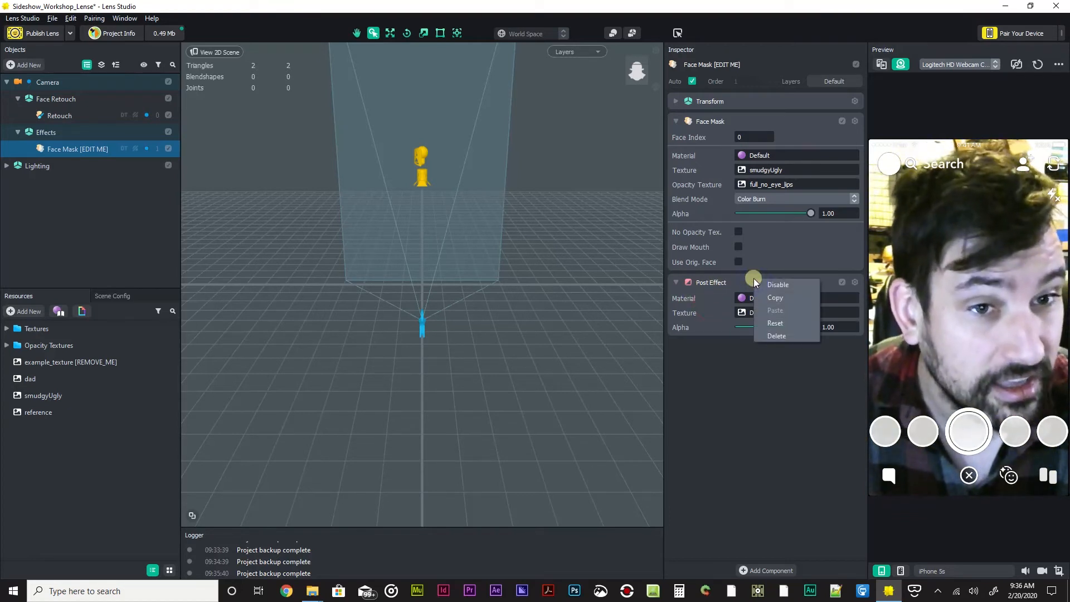
pyautogui.click(796, 334)
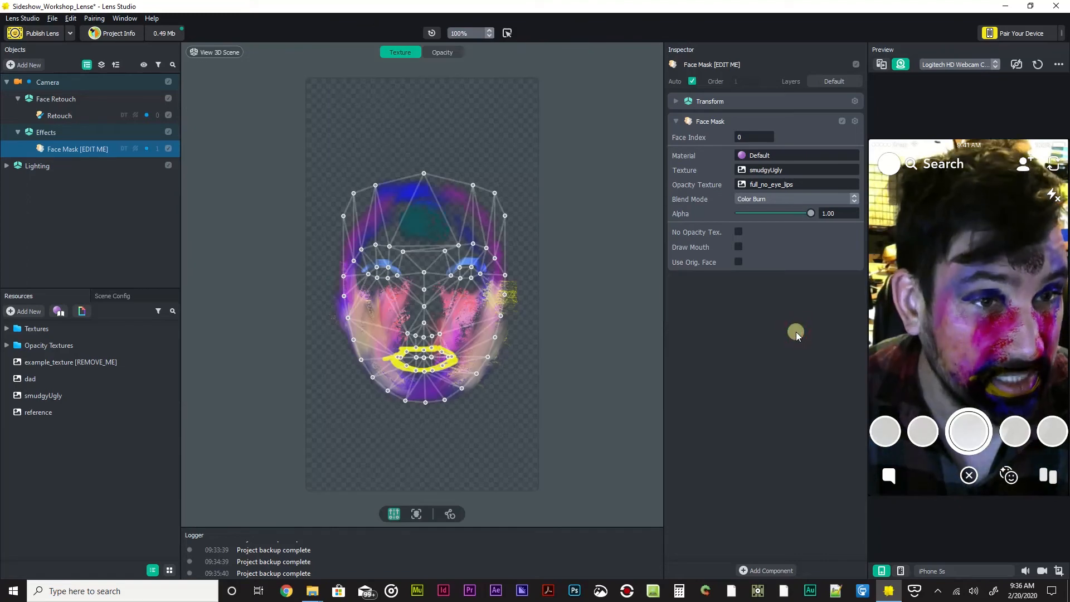
# Step: Add a Halftone post effect object to the lens scene
pyautogui.click(125, 218)
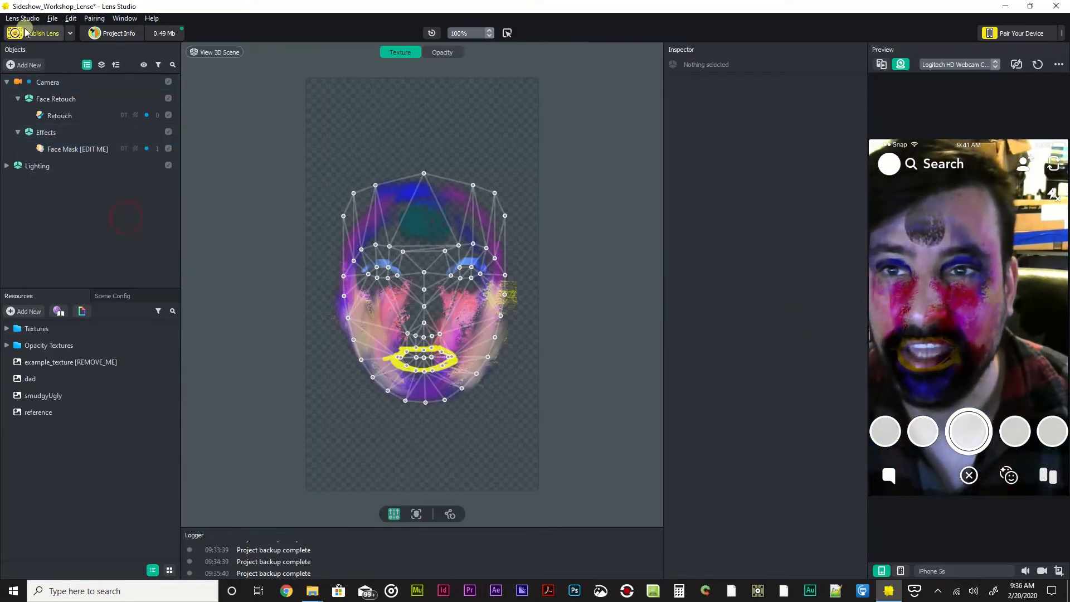
pyautogui.click(26, 66)
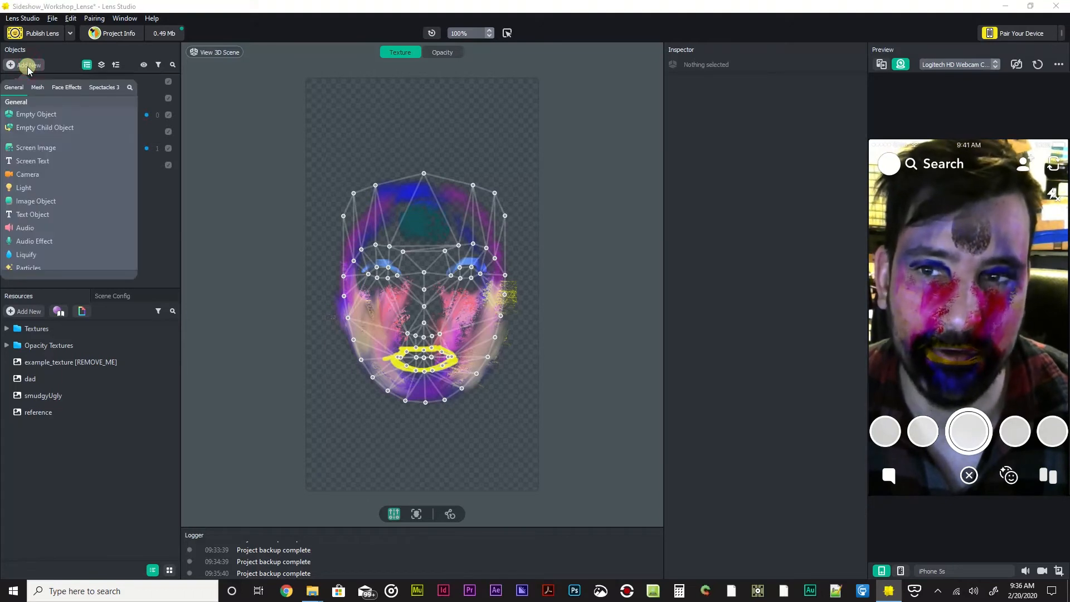
pyautogui.scroll(-3, 111, 169)
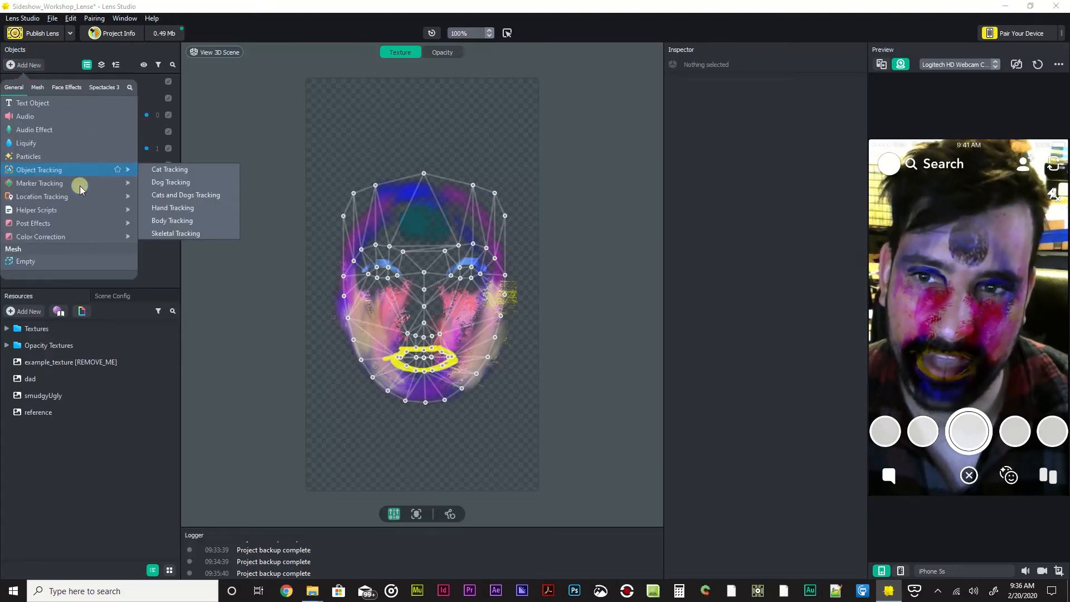
pyautogui.moveTo(64, 225)
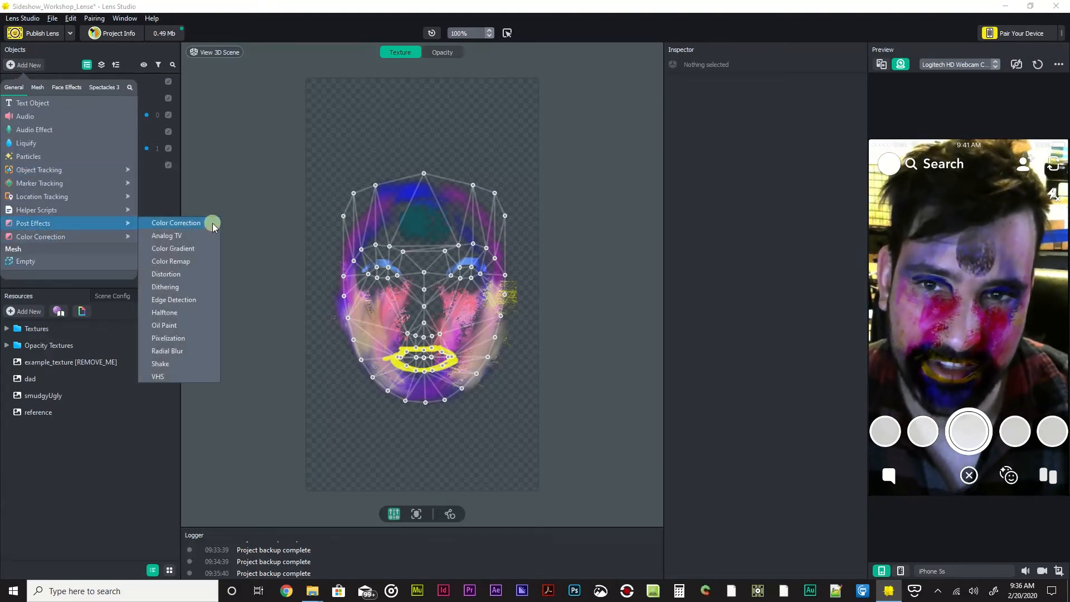
pyautogui.click(202, 311)
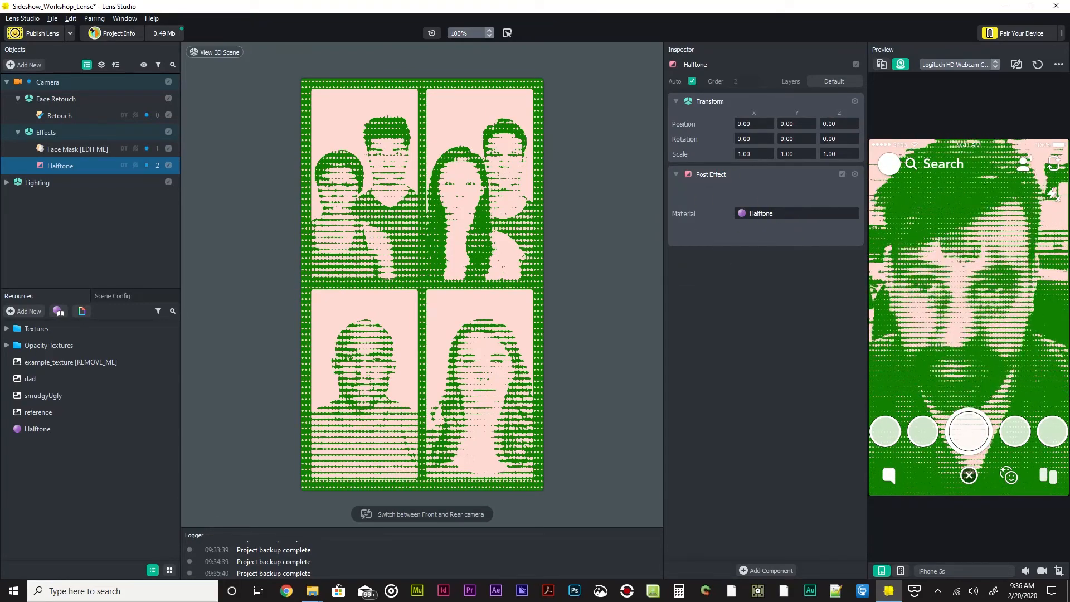
# Step: Set the Halftone material's Halftone Size to 17
pyautogui.click(42, 430)
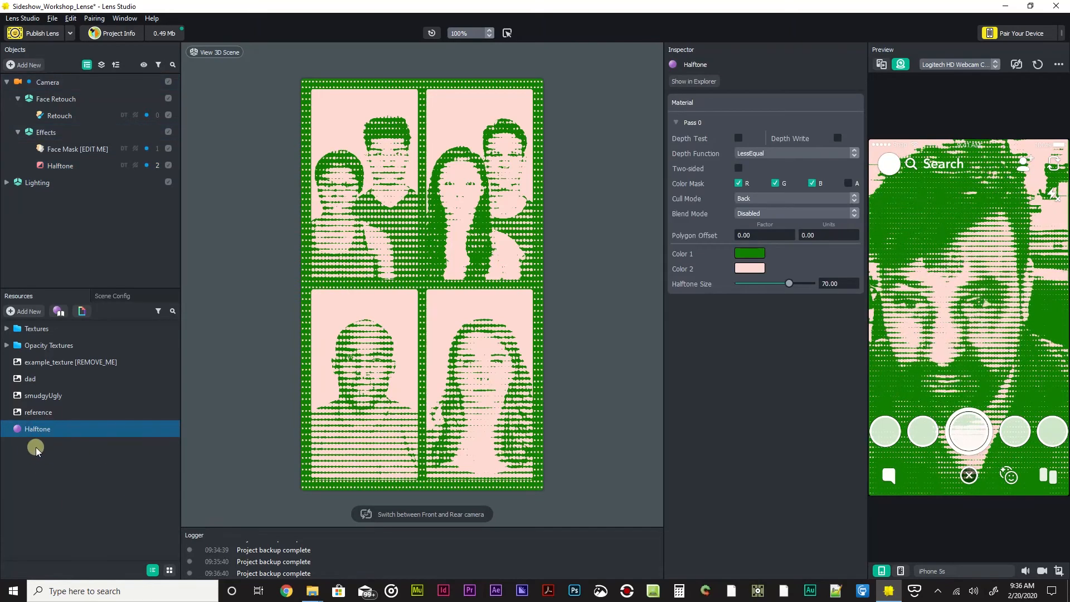
pyautogui.click(20, 298)
pyautogui.click(21, 430)
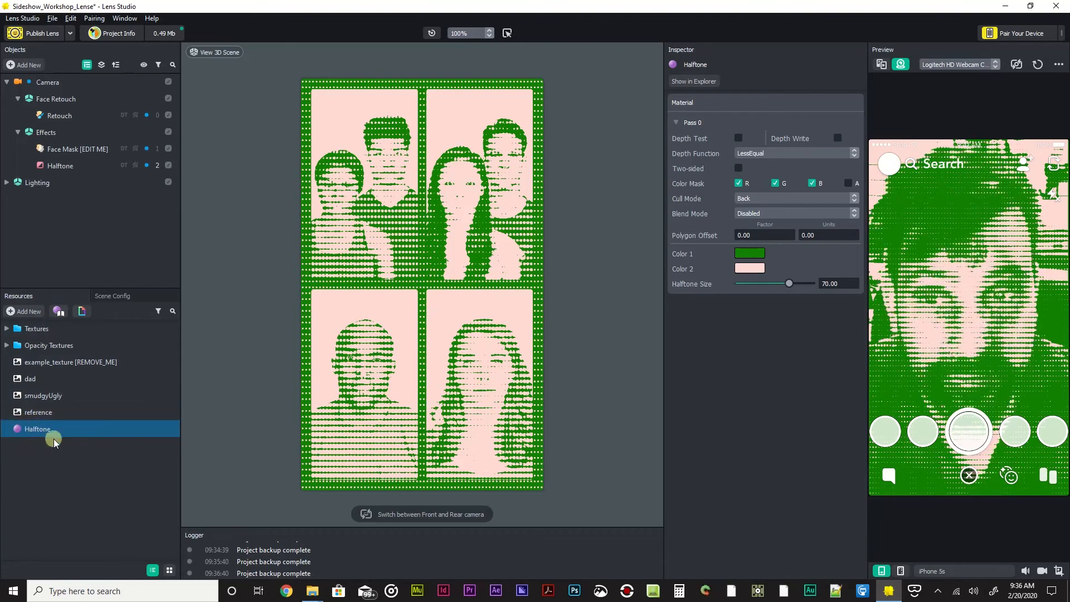
pyautogui.click(17, 431)
pyautogui.click(17, 432)
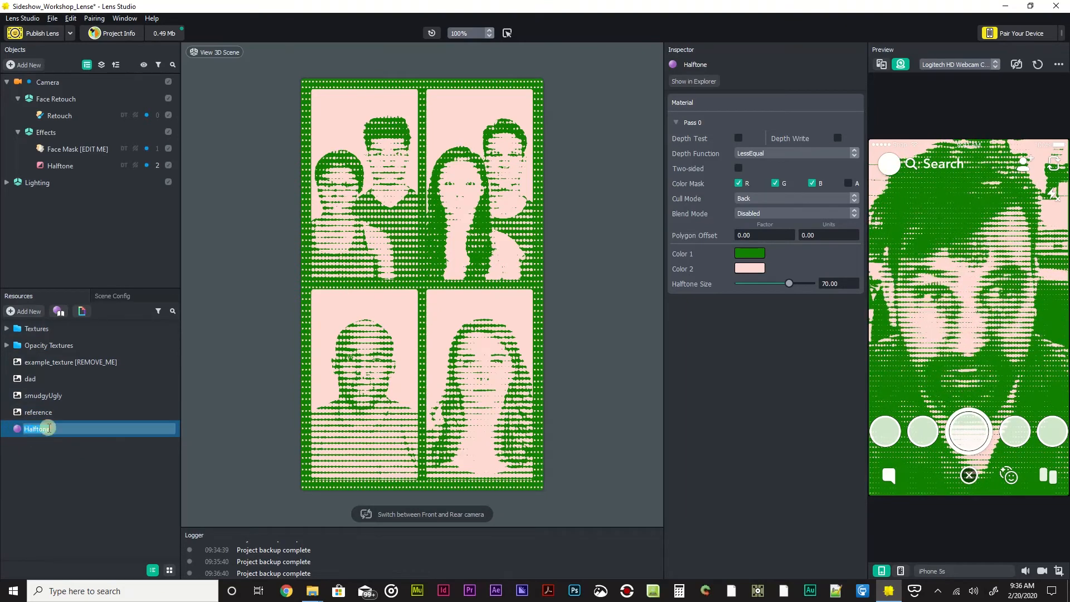
pyautogui.click(15, 427)
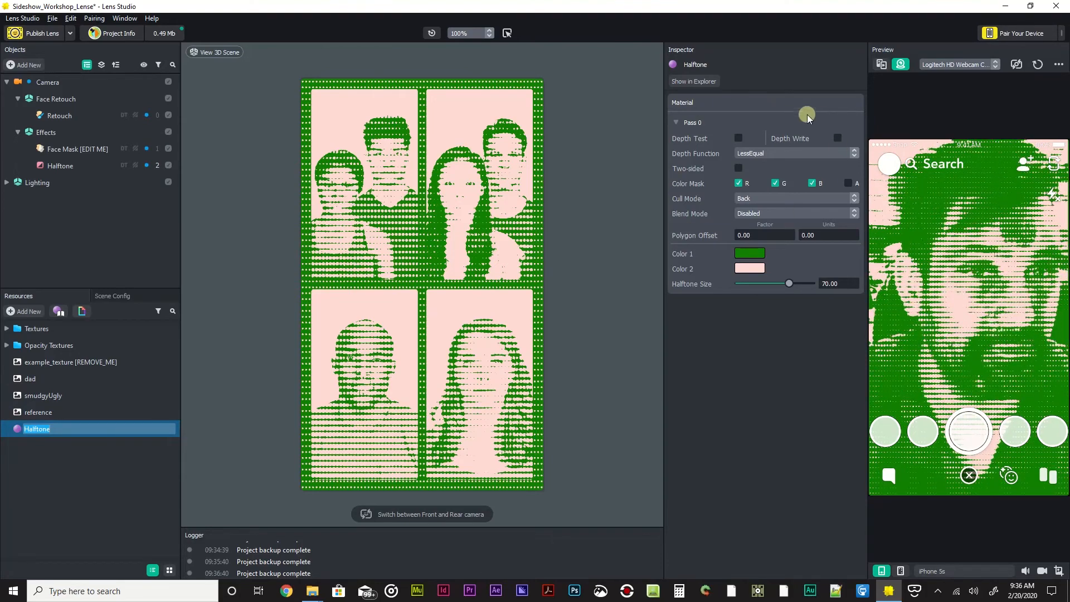
pyautogui.moveTo(786, 284); pyautogui.dragTo(751, 291)
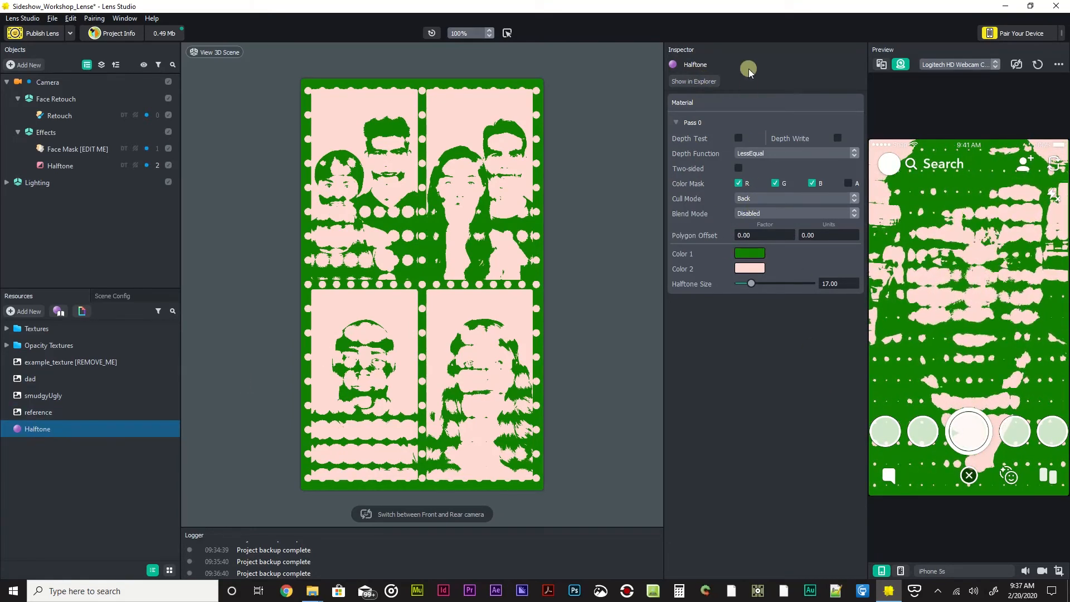
# Step: Toggle the Halftone object under Effects to compare the look, leaving it disabled
pyautogui.click(56, 132)
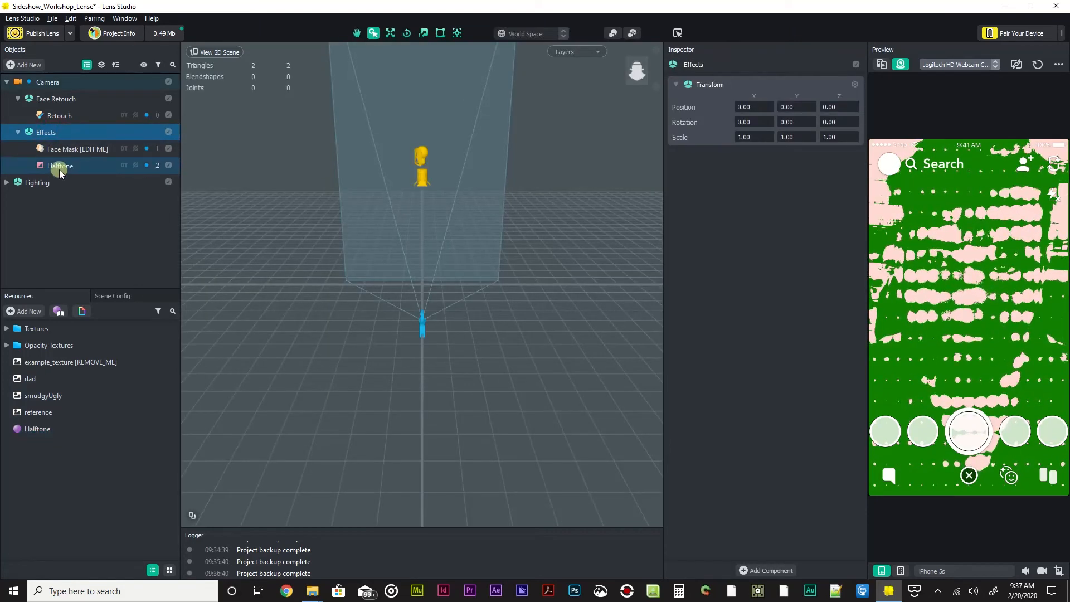
pyautogui.click(61, 167)
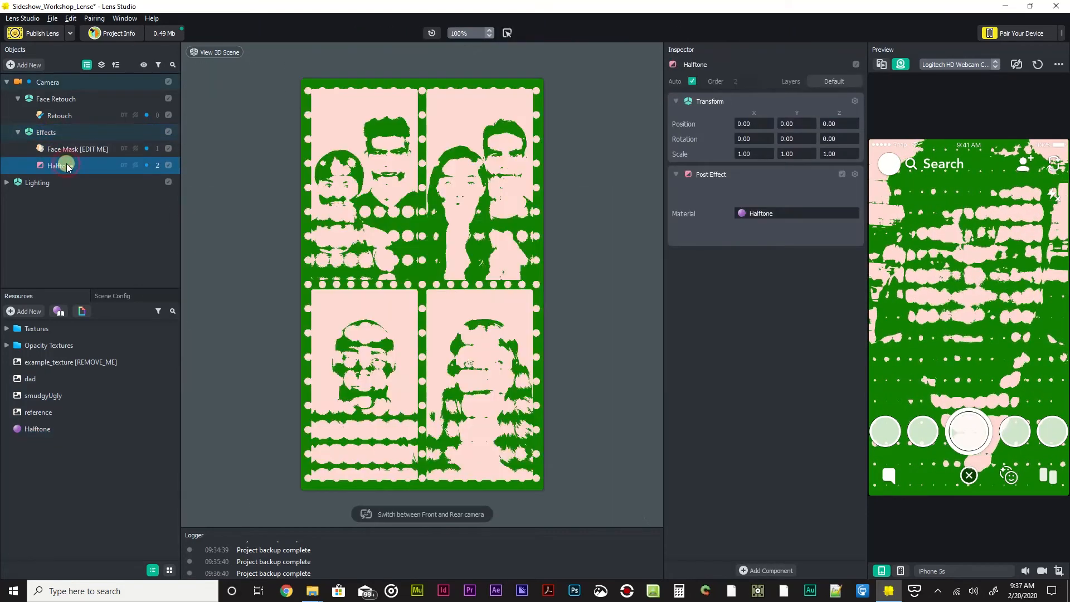
pyautogui.click(169, 166)
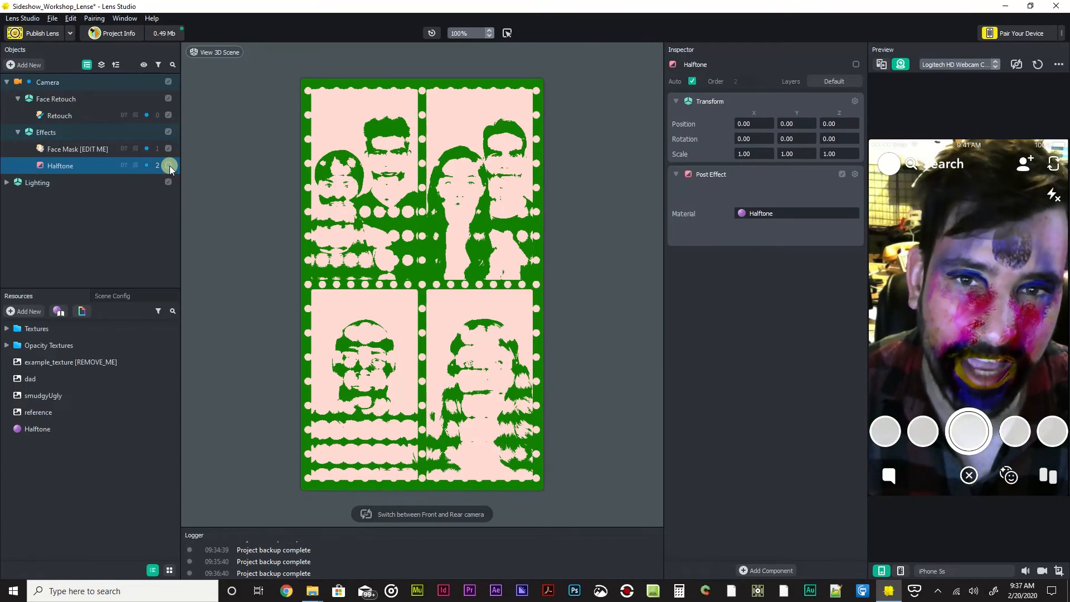
pyautogui.click(169, 166)
pyautogui.click(169, 166)
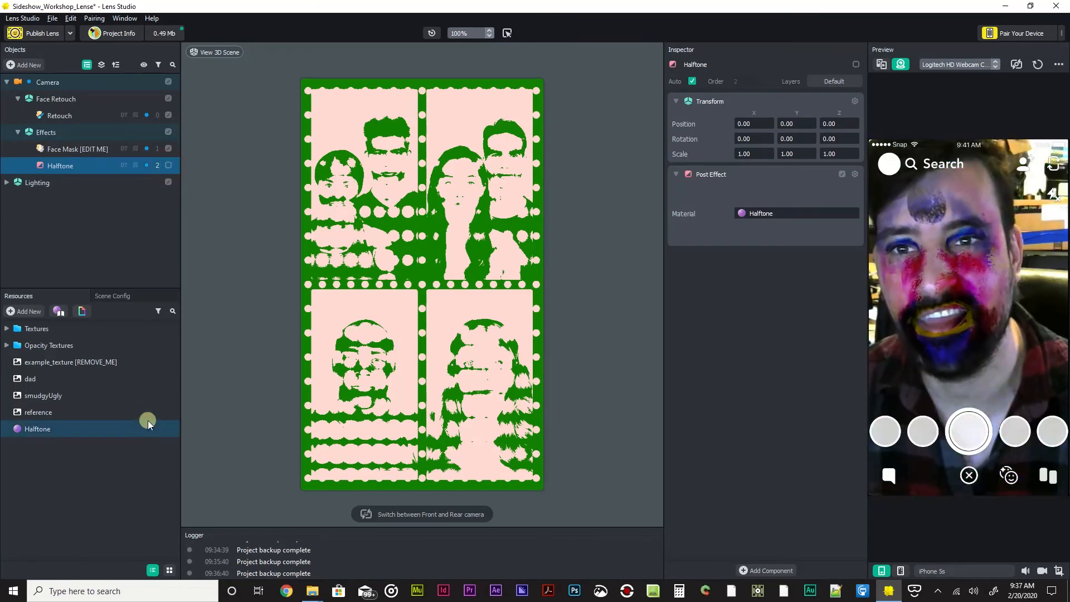
# Step: Add an Analog TV post effect object under Effects
pyautogui.click(45, 134)
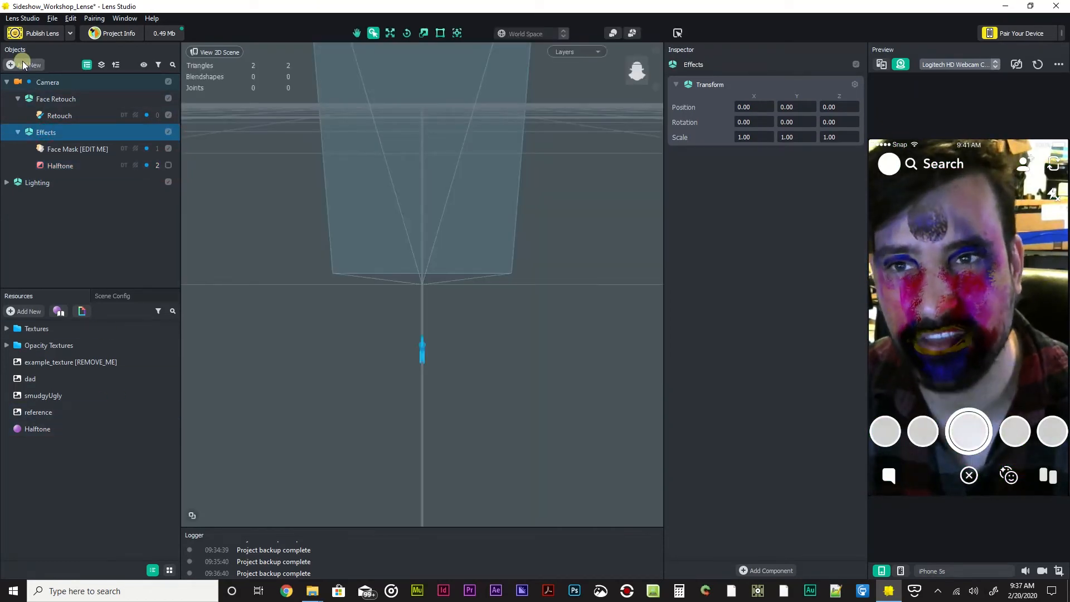
pyautogui.click(22, 62)
pyautogui.moveTo(95, 224)
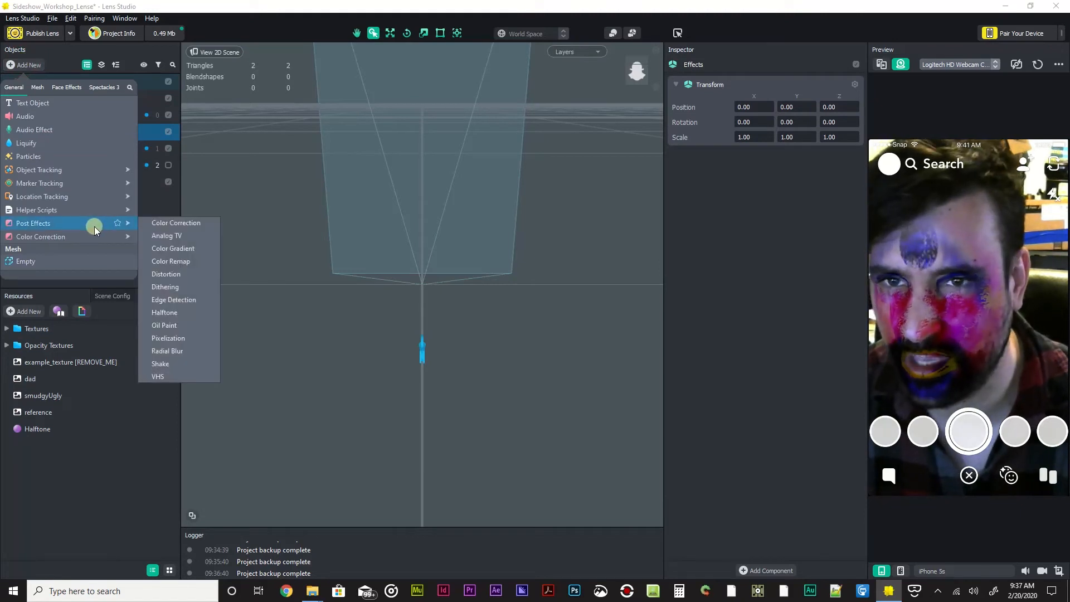
pyautogui.click(201, 235)
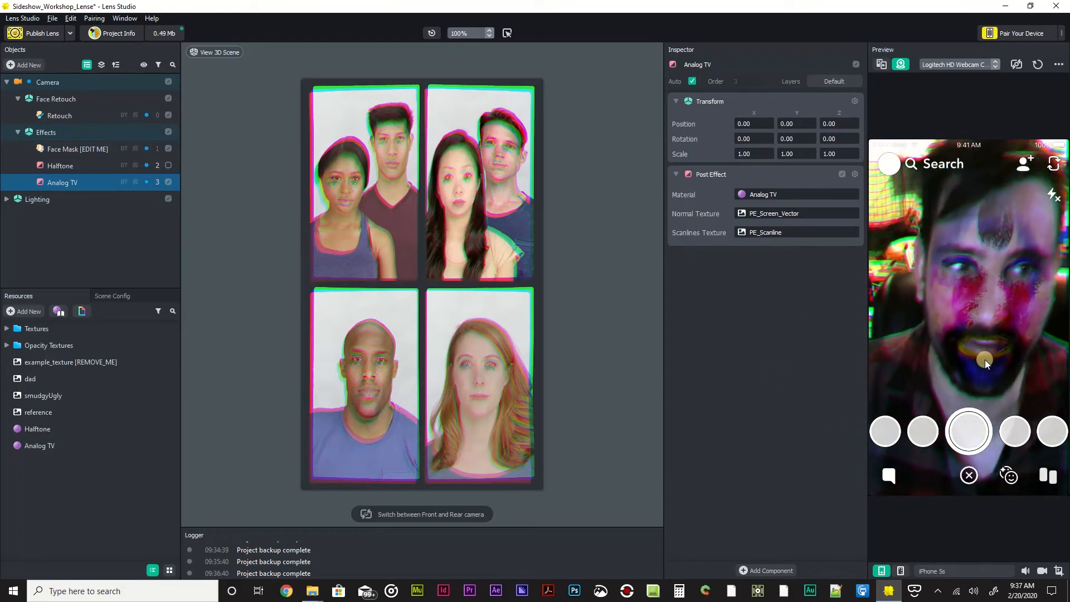
# Step: Set the Analog TV material's Noise Intensity to 0.649, Chromatic Aberration to 1.441 and Distortion Intensity to 0.113
pyautogui.click(25, 447)
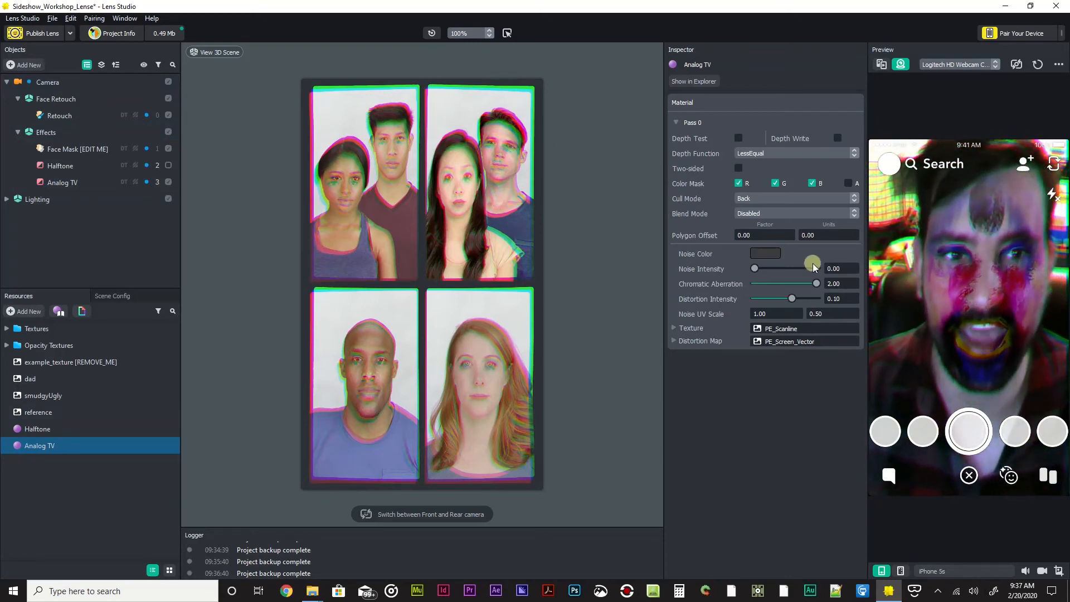
pyautogui.moveTo(776, 270); pyautogui.dragTo(784, 305)
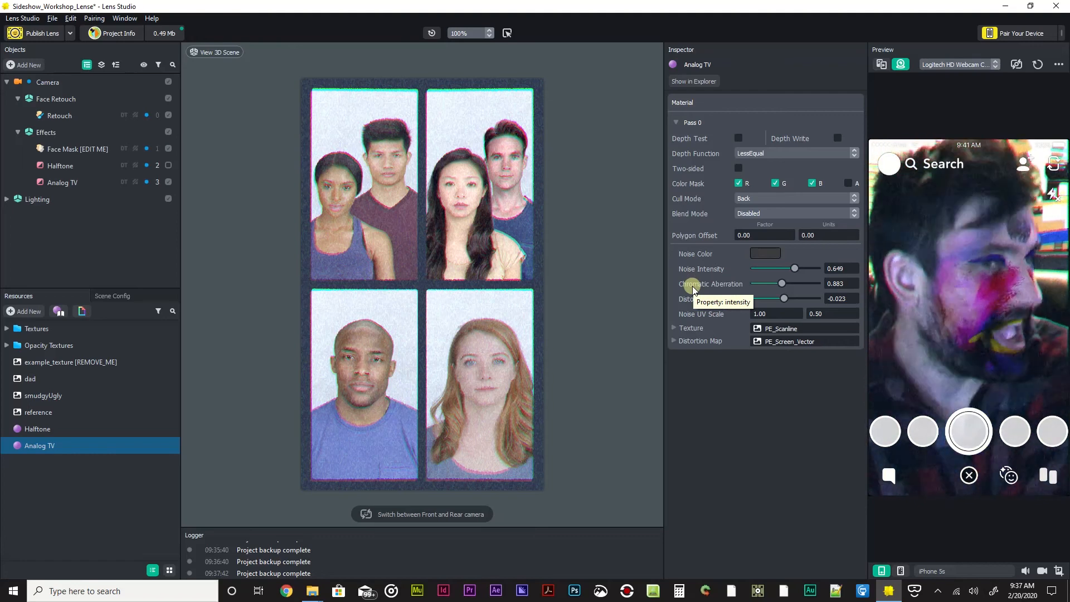
pyautogui.moveTo(812, 285); pyautogui.dragTo(792, 299)
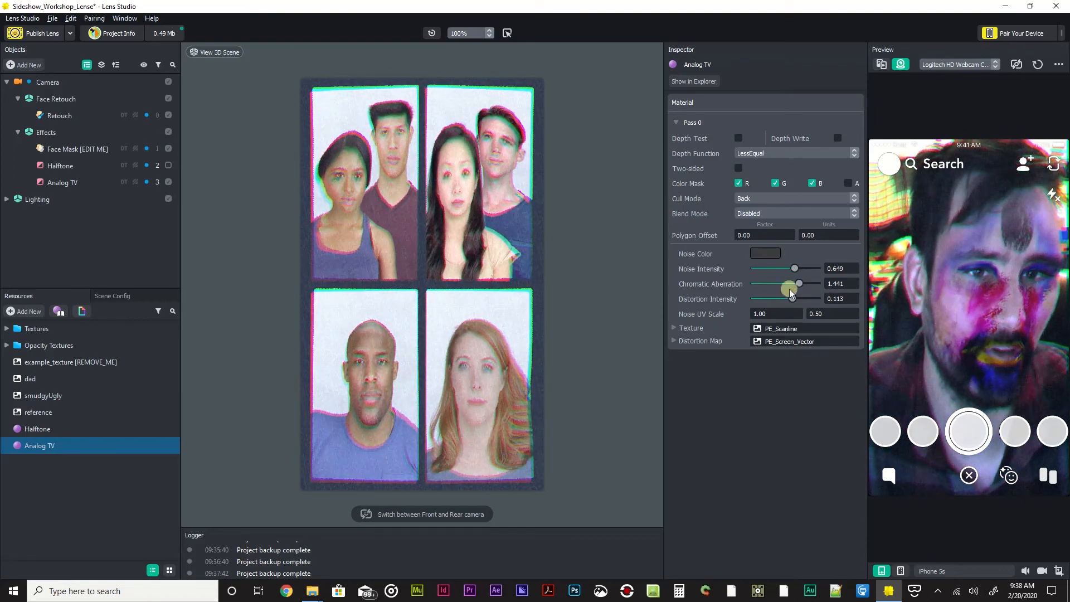
# Step: Change the Analog TV material's Noise Color to a dark blue
pyautogui.click(767, 254)
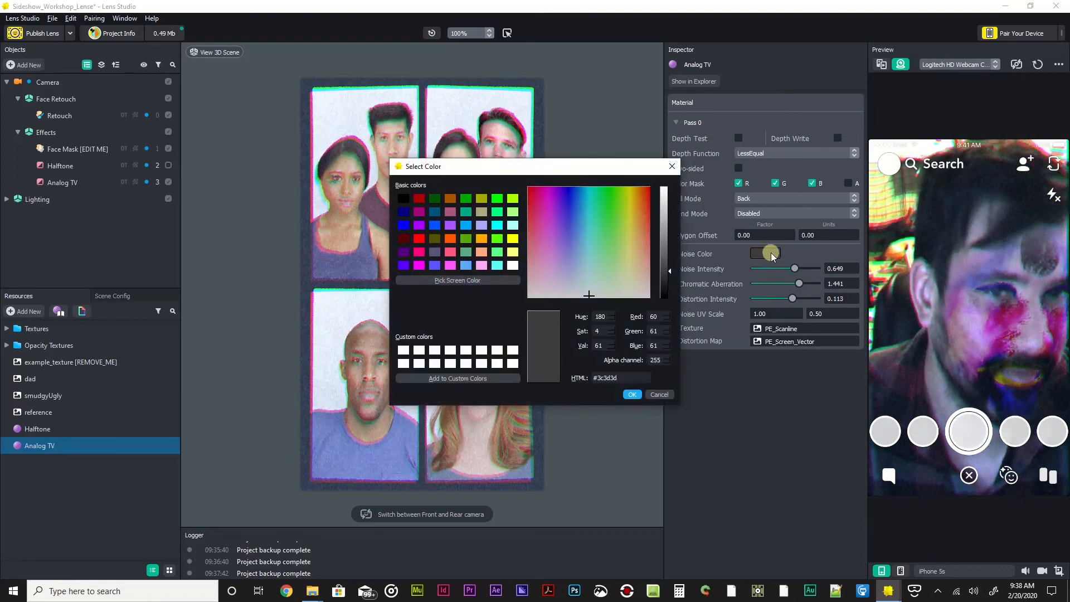
pyautogui.moveTo(583, 212)
pyautogui.mouseDown()
pyautogui.moveTo(579, 220)
pyautogui.moveTo(569, 199)
pyautogui.moveTo(581, 200)
pyautogui.mouseUp()
pyautogui.click(667, 242)
pyautogui.moveTo(669, 197); pyautogui.dragTo(668, 243)
pyautogui.click(635, 399)
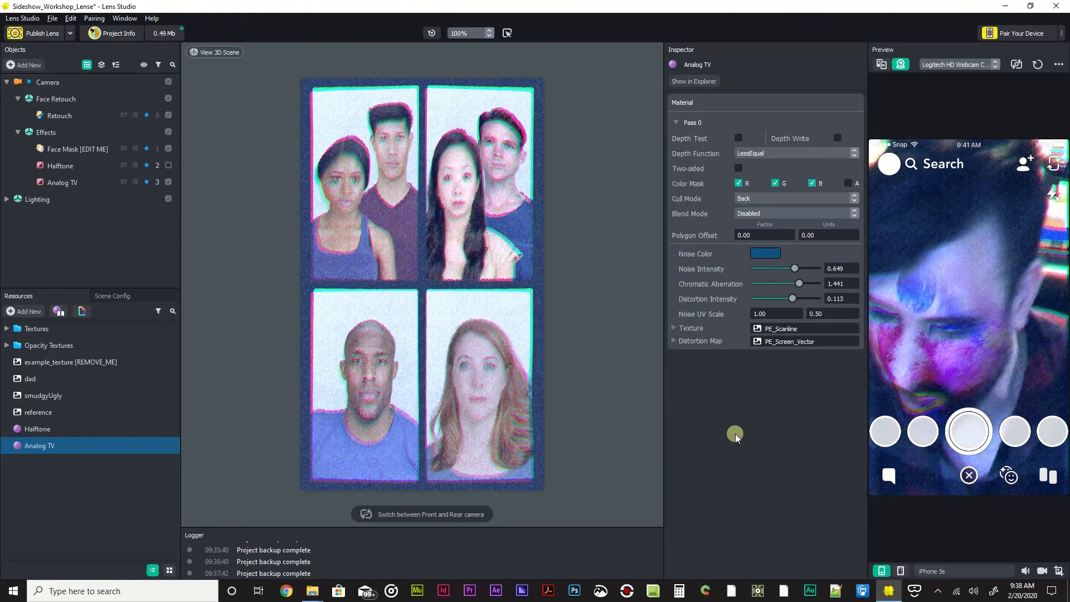
# Step: Save the Sideshow_Workshop_Lense project
pyautogui.hotkey('ctrl', 's')
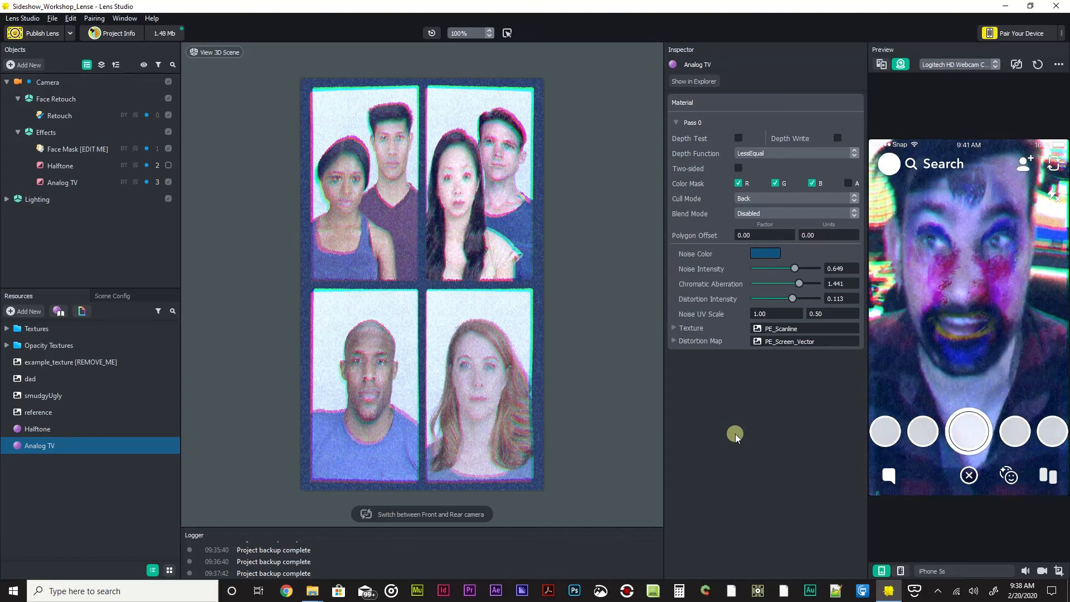
pyautogui.click(53, 19)
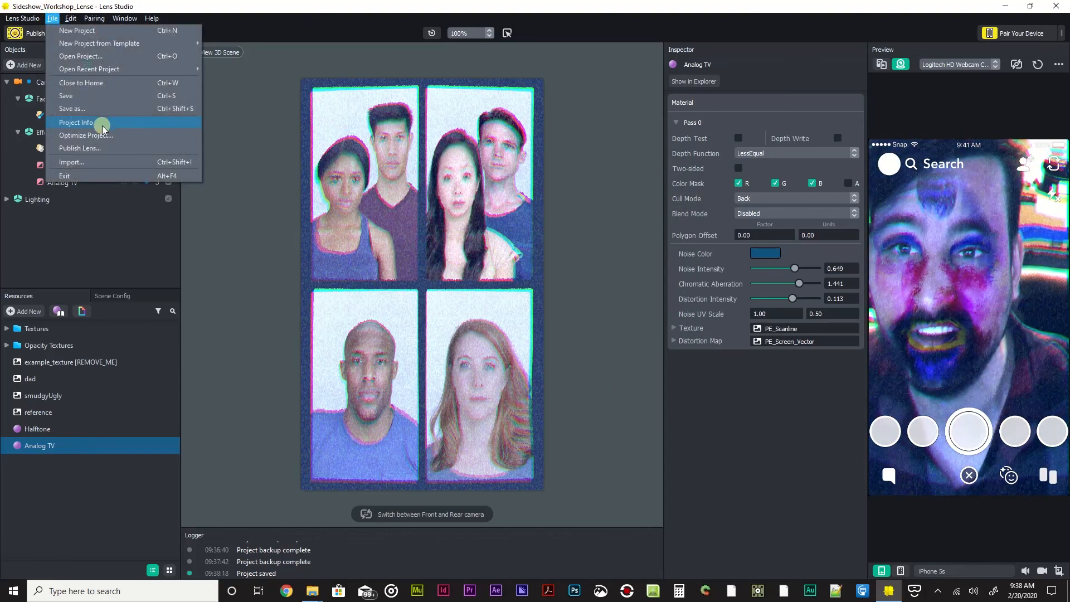
pyautogui.click(96, 96)
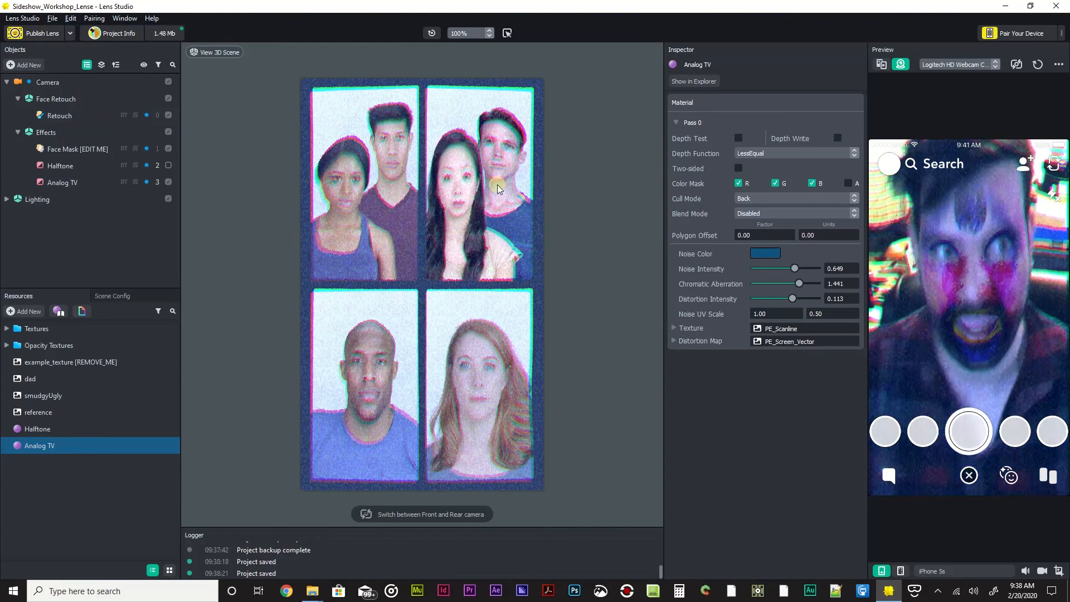